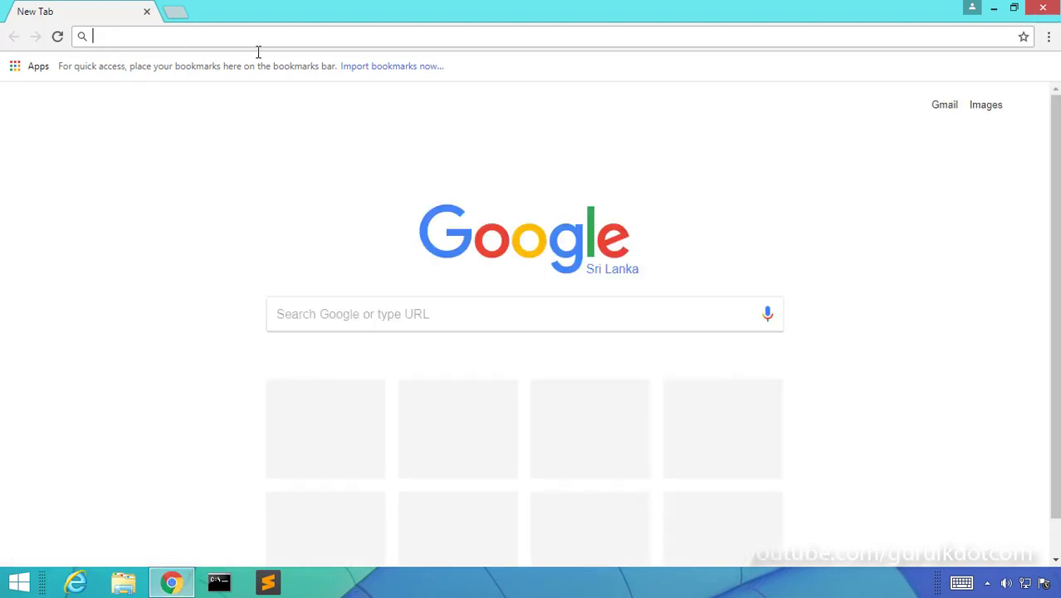
pyautogui.write('www')
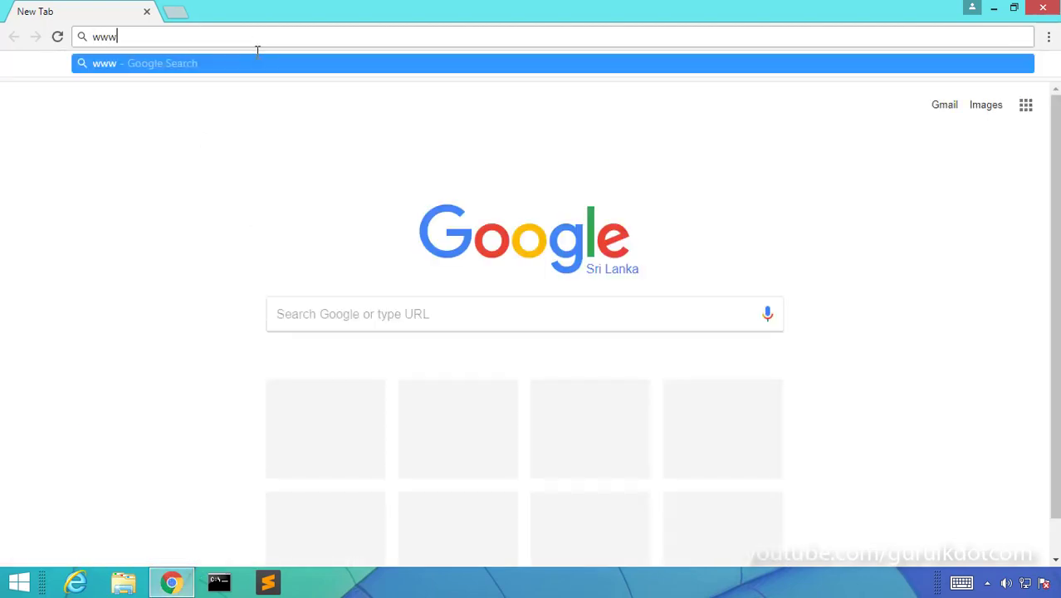
pyautogui.write('.jetbrains')
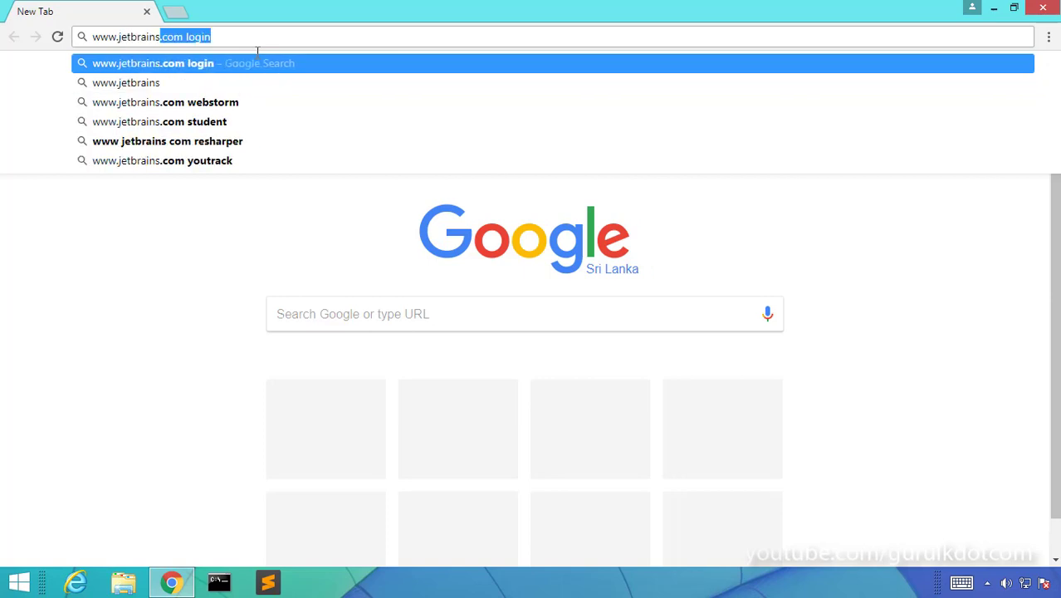
pyautogui.write('.com/')
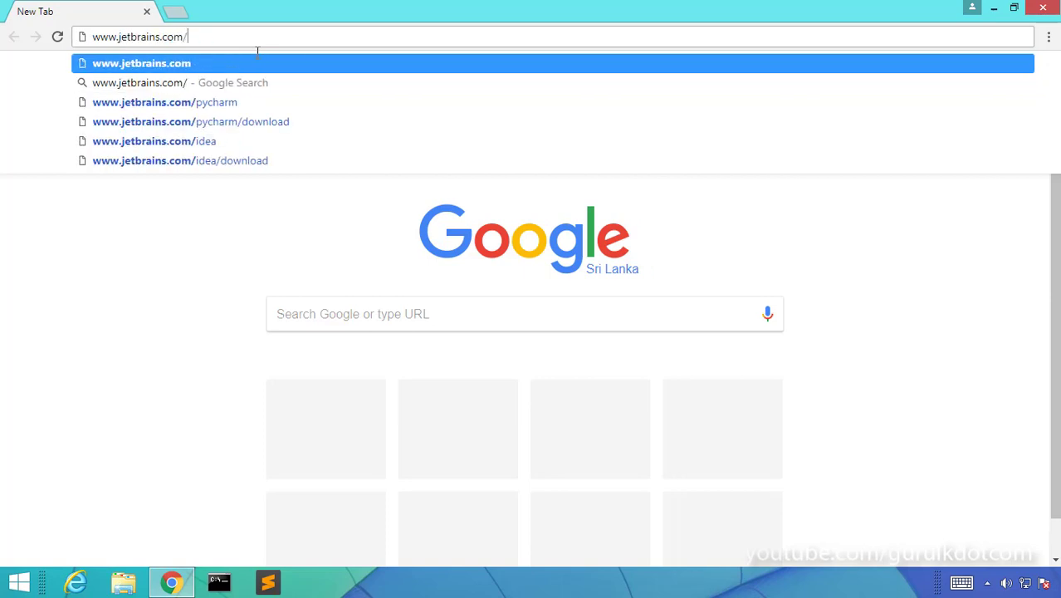
pyautogui.write('pycharm')
pyautogui.press('Return')
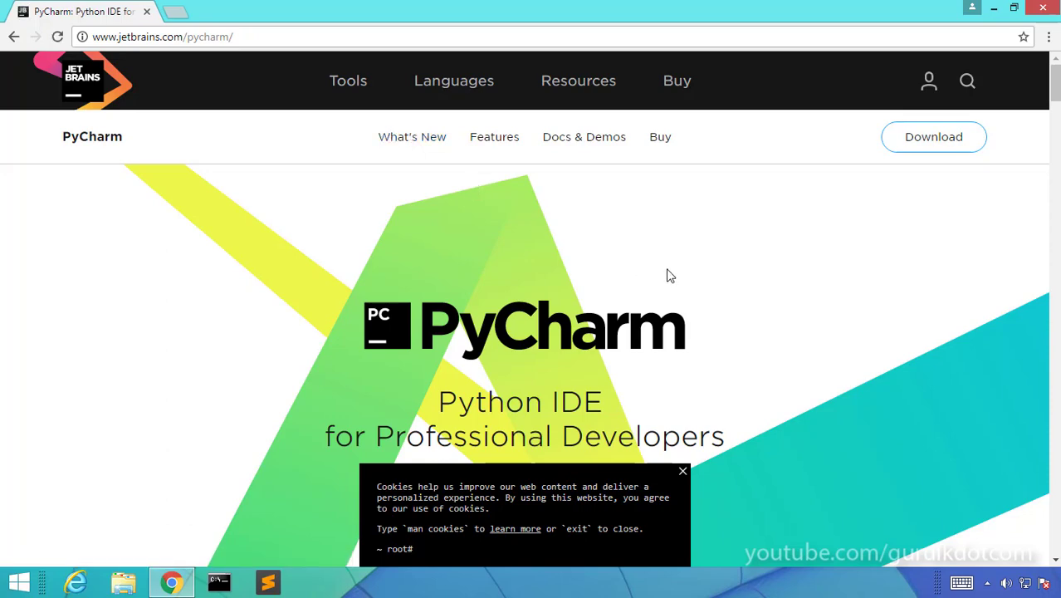
# Go to the PyCharm download page and download the free Community edition for Windows
pyautogui.scroll(-4, 660, 274)
pyautogui.scroll(1, 630, 259)
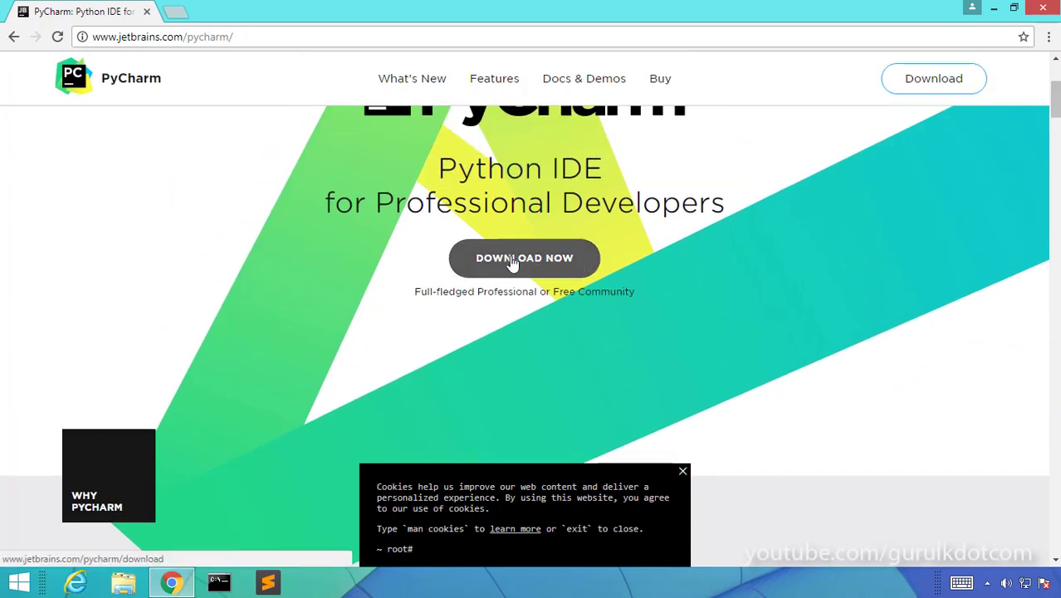
pyautogui.click(935, 75)
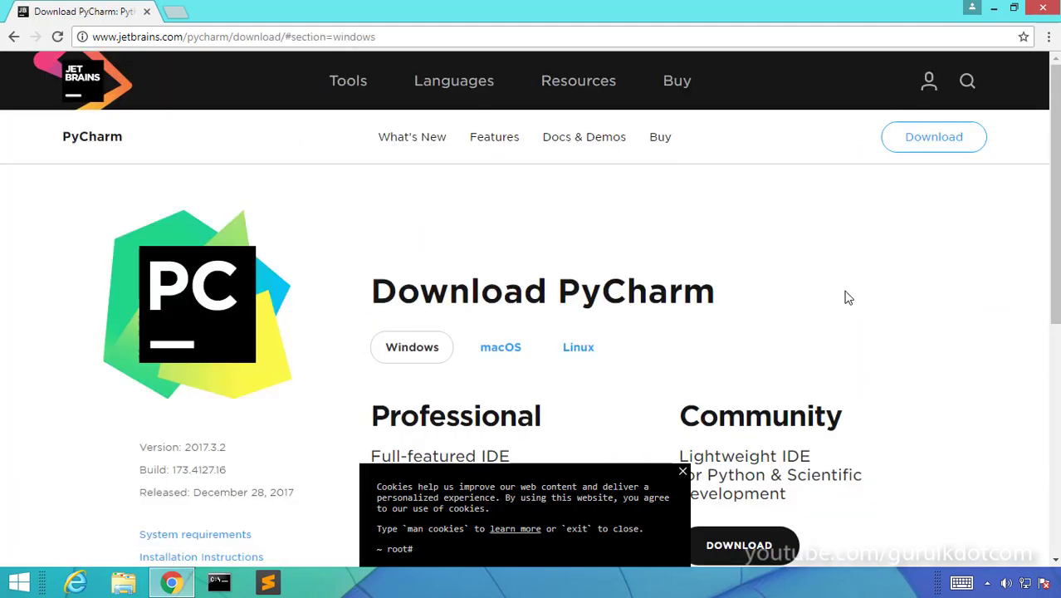
pyautogui.scroll(-1, 846, 291)
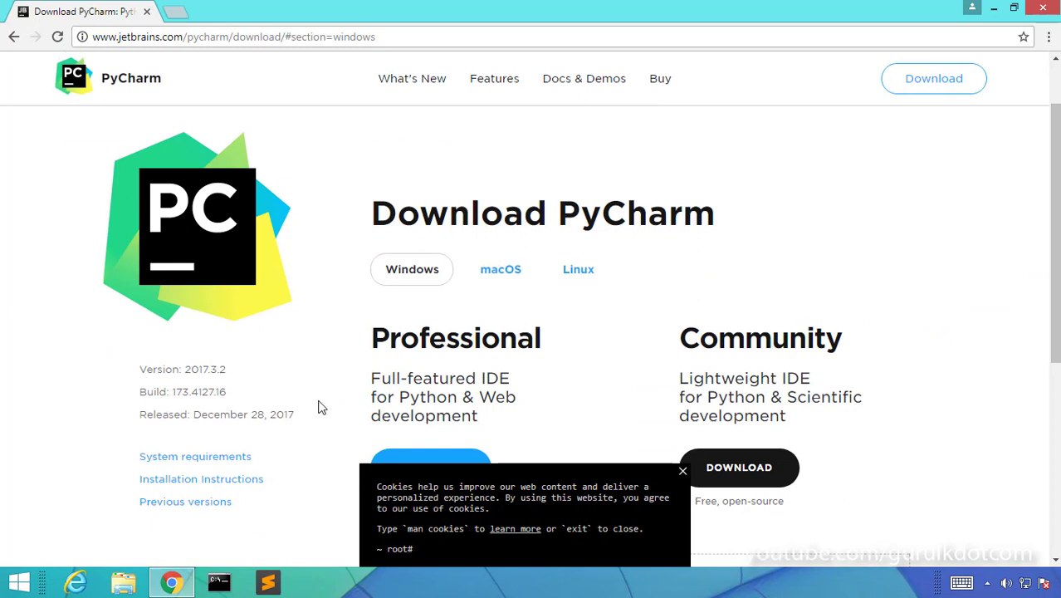
pyautogui.scroll(-1, 653, 357)
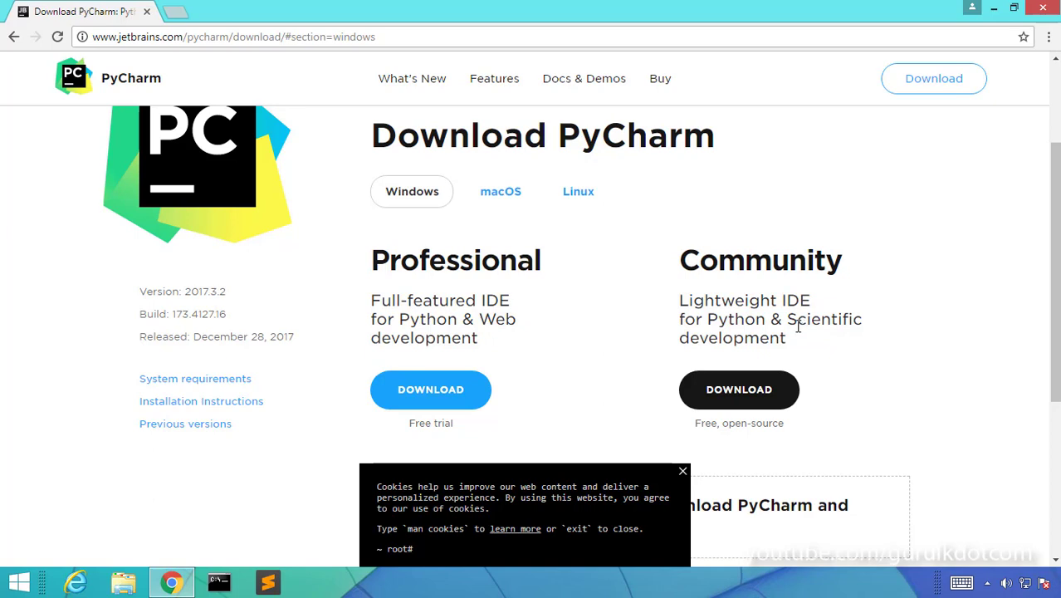
pyautogui.scroll(-1, 769, 335)
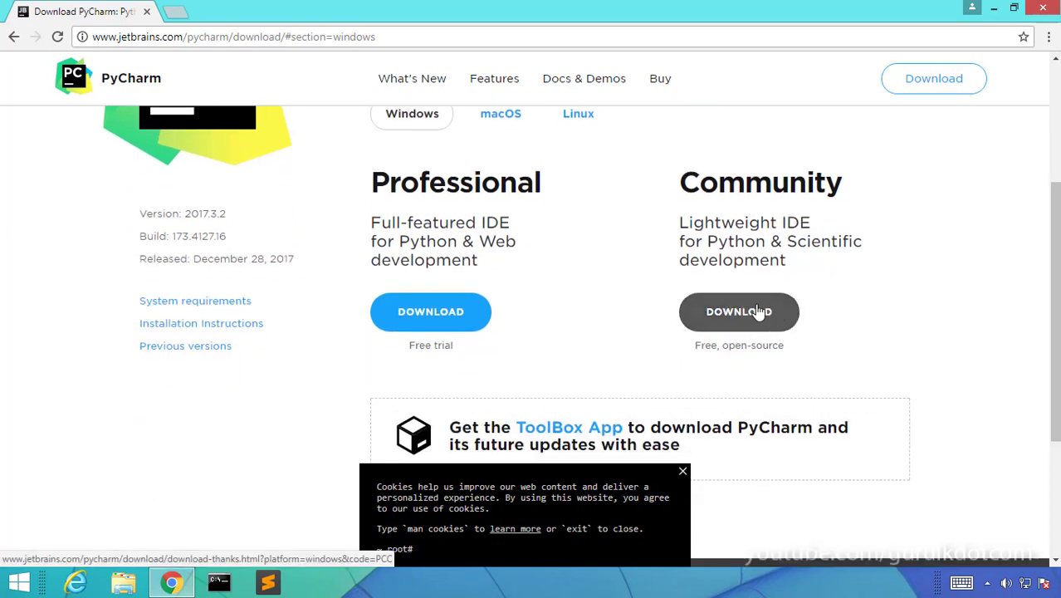
pyautogui.click(760, 312)
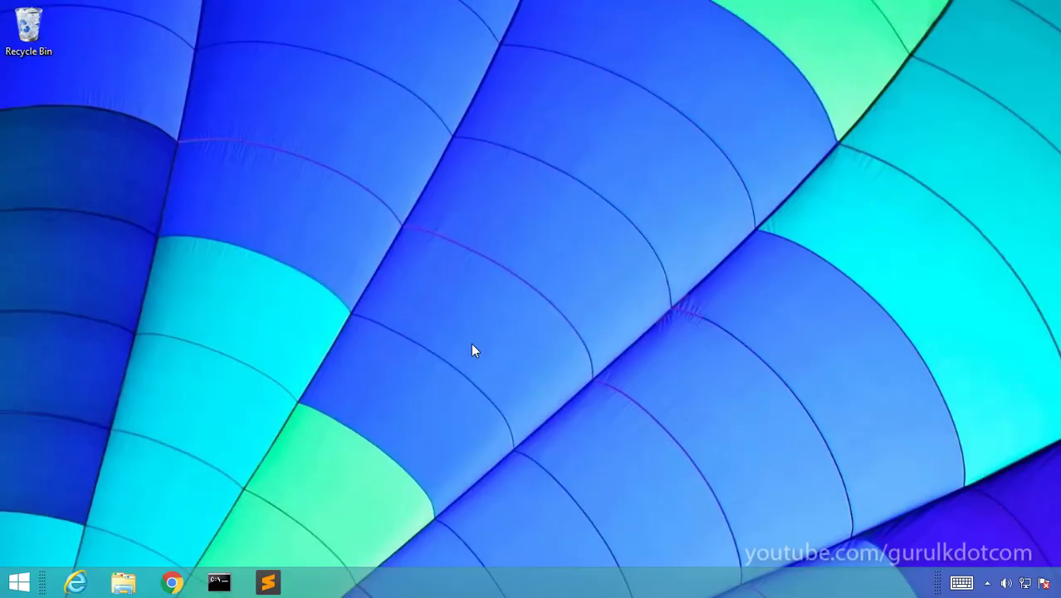
# Check the Downloads folder in File Explorer for the PyCharm installer, and close the window
pyautogui.click(122, 583)
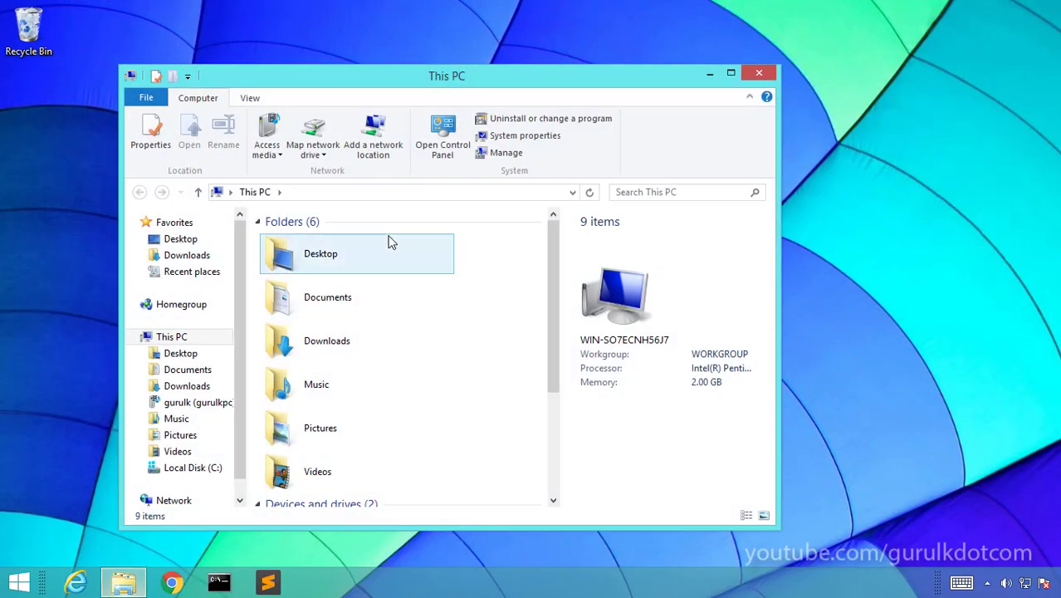
pyautogui.doubleClick(332, 350)
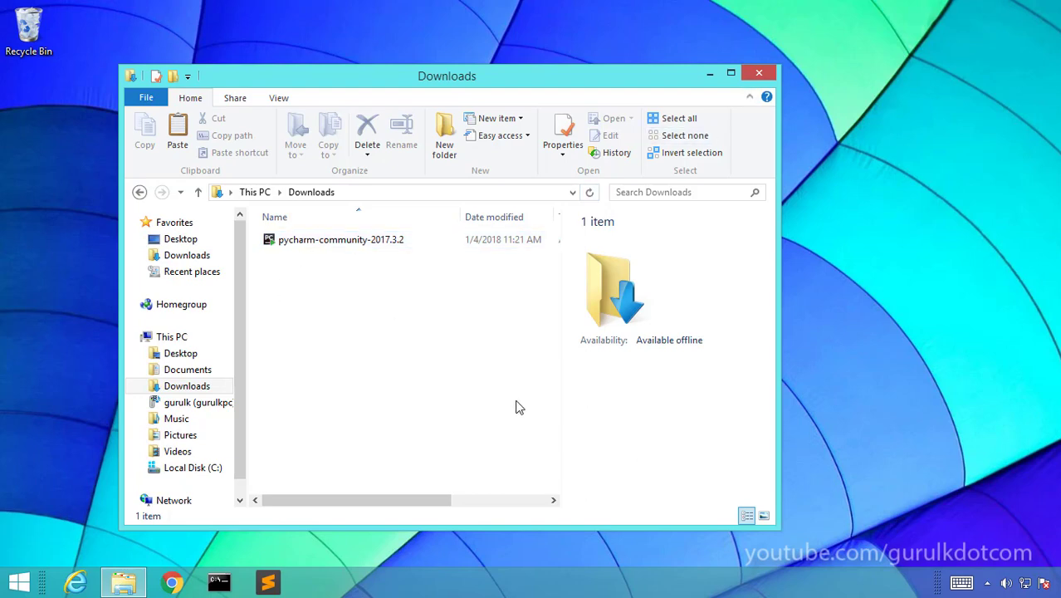
pyautogui.click(769, 79)
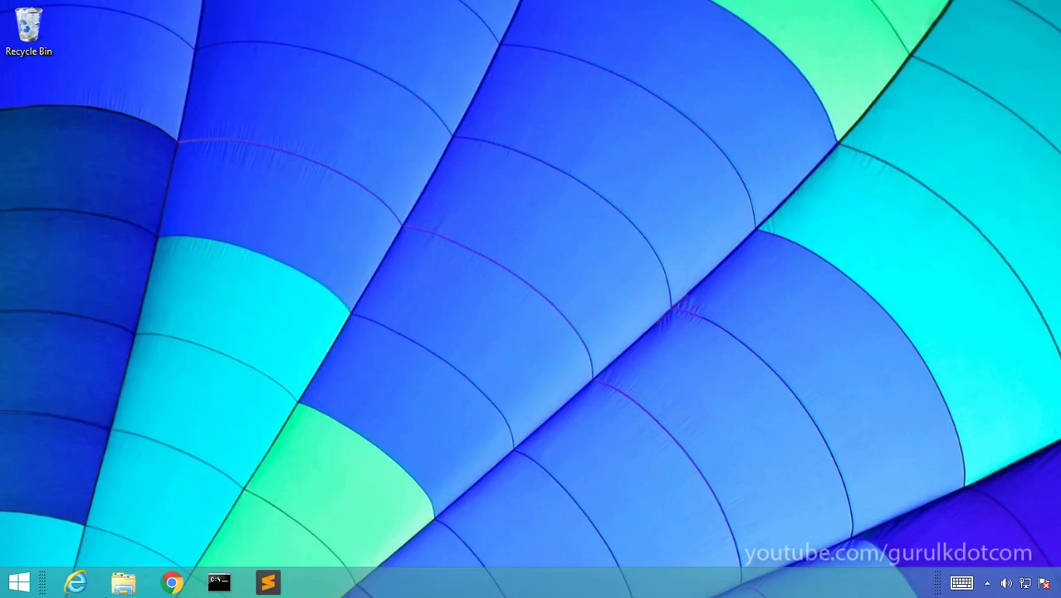
# Open File Explorer and go to the user's profile folder under Users on Local Disk (C:)
pyautogui.click(123, 582)
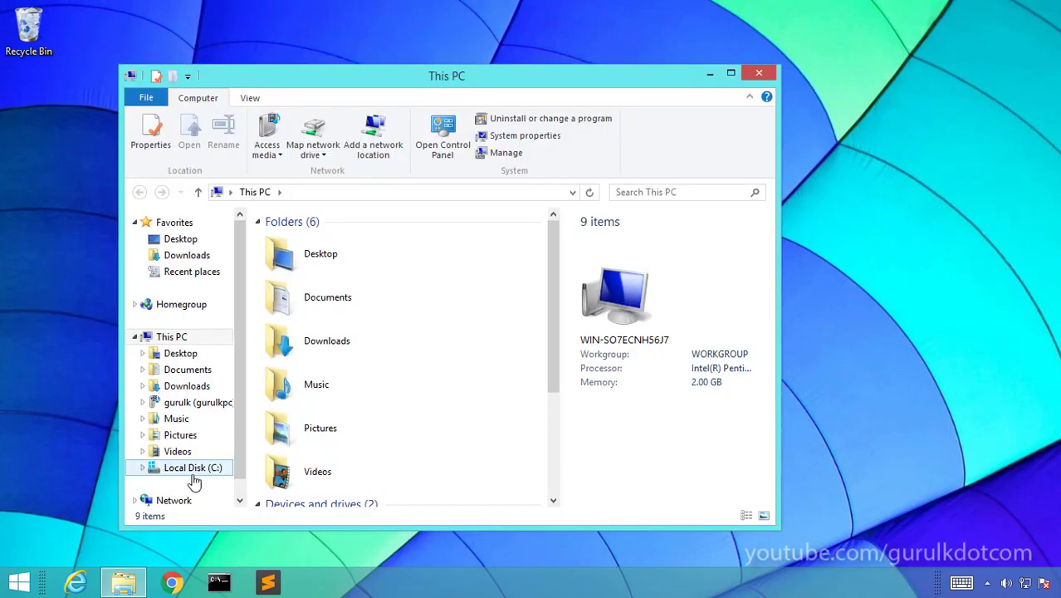
pyautogui.click(193, 470)
pyautogui.press('u')
pyautogui.press('Return')
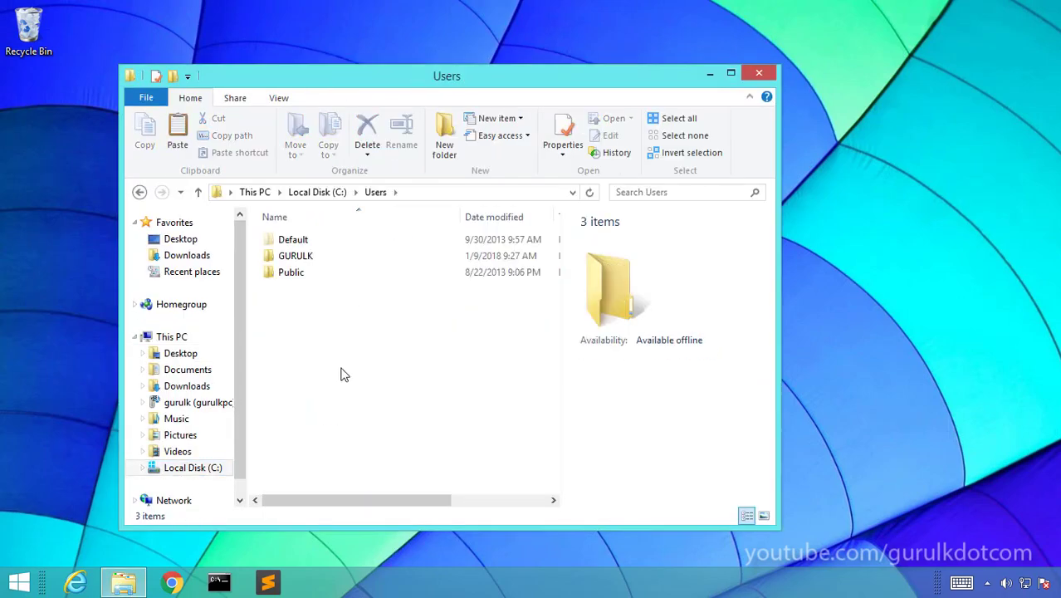
pyautogui.doubleClick(303, 262)
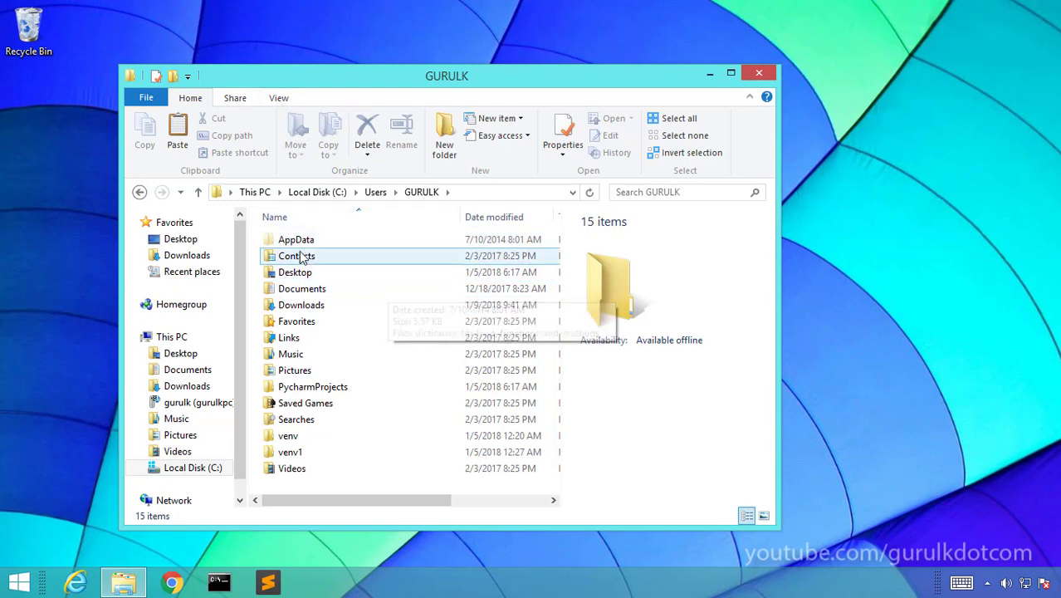
# In the advanced folder options, choose "Show hidden files, folders, and drives" and apply the setting
pyautogui.click(279, 99)
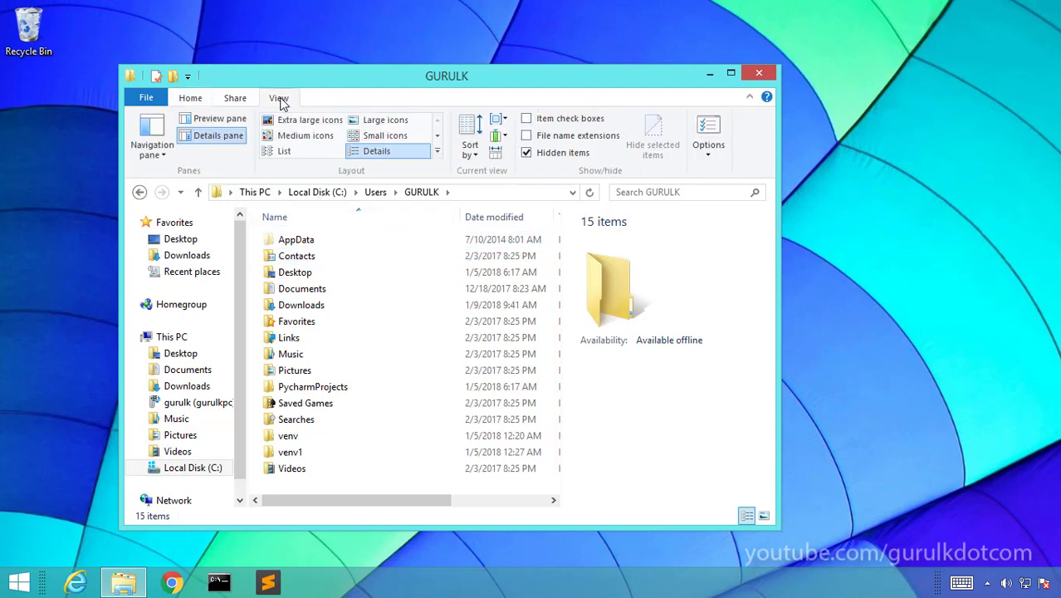
pyautogui.click(706, 127)
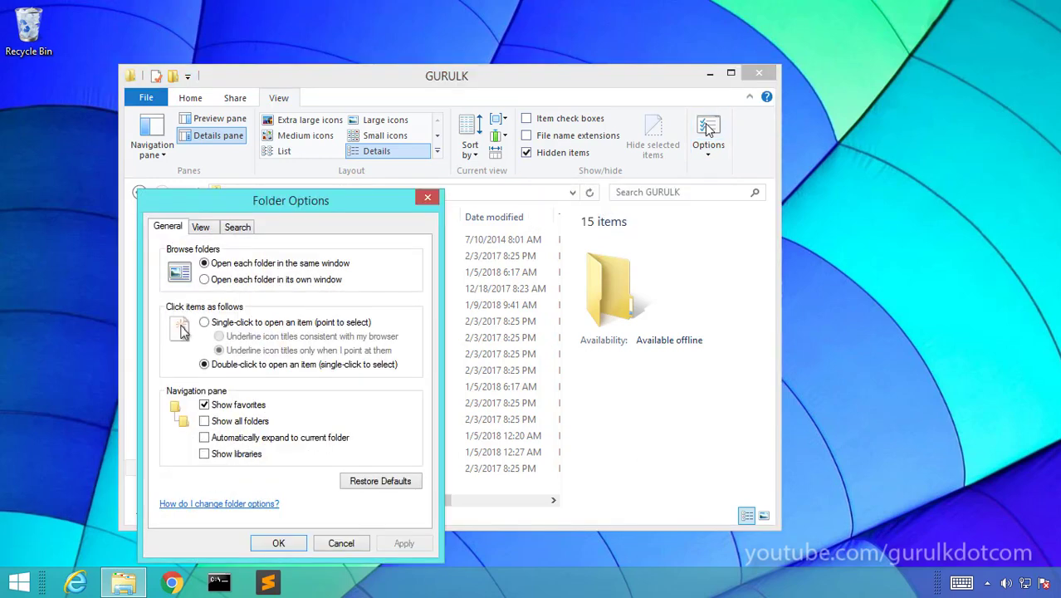
pyautogui.click(200, 229)
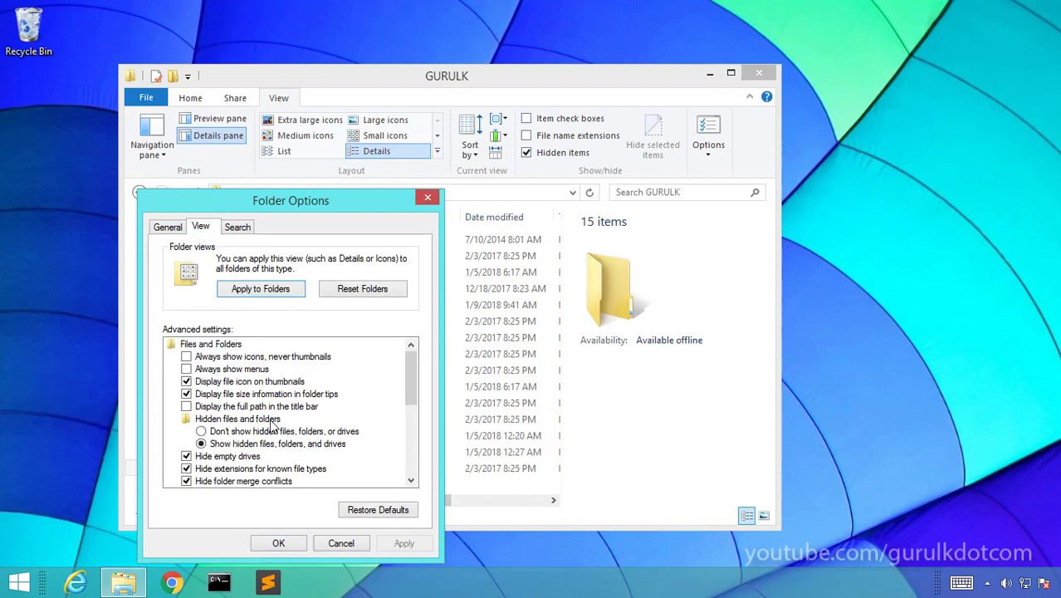
pyautogui.click(217, 432)
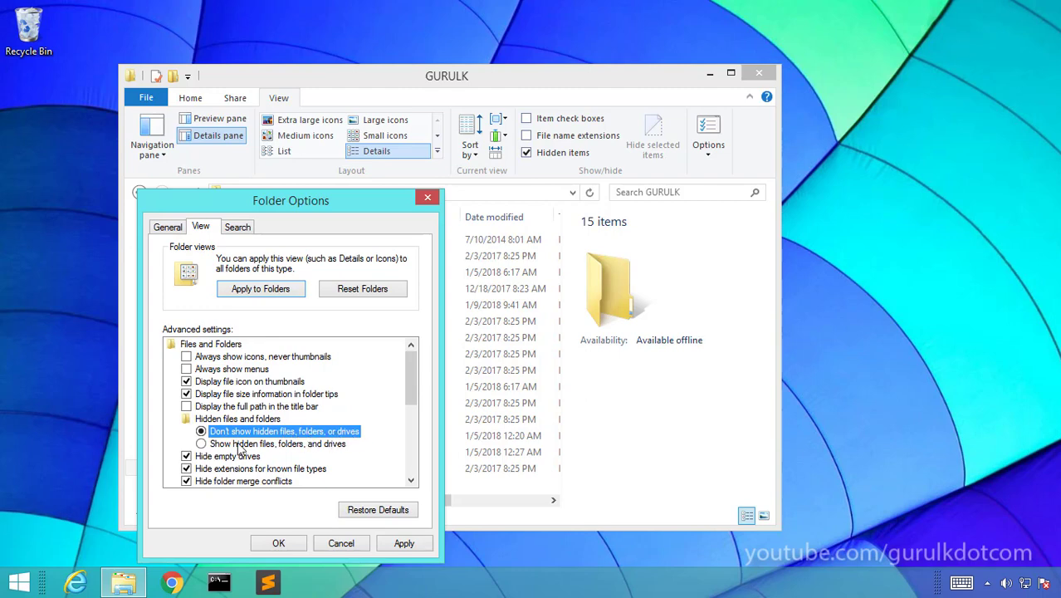
pyautogui.click(201, 444)
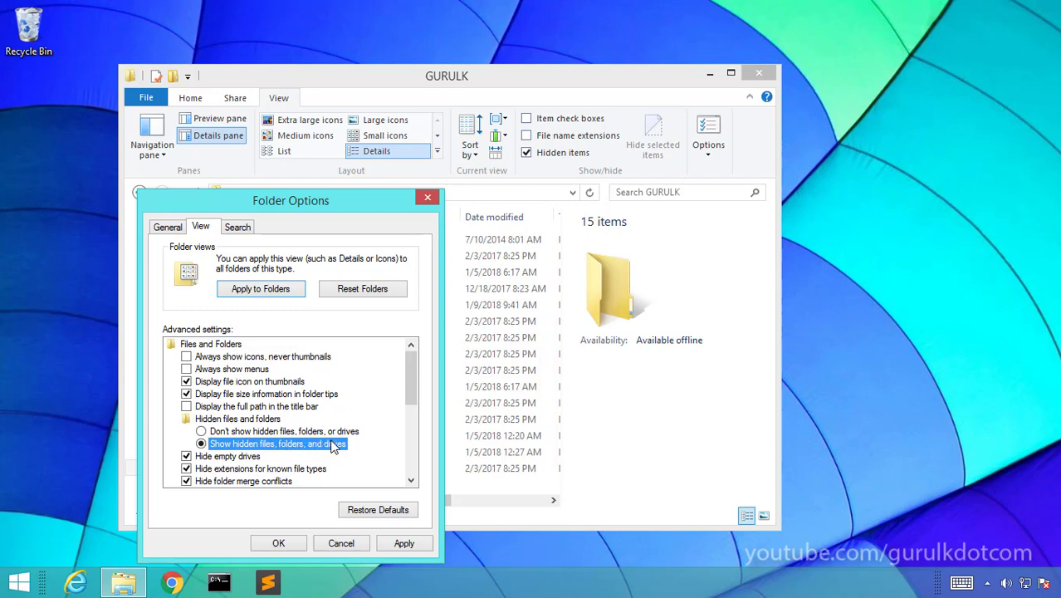
pyautogui.click(405, 544)
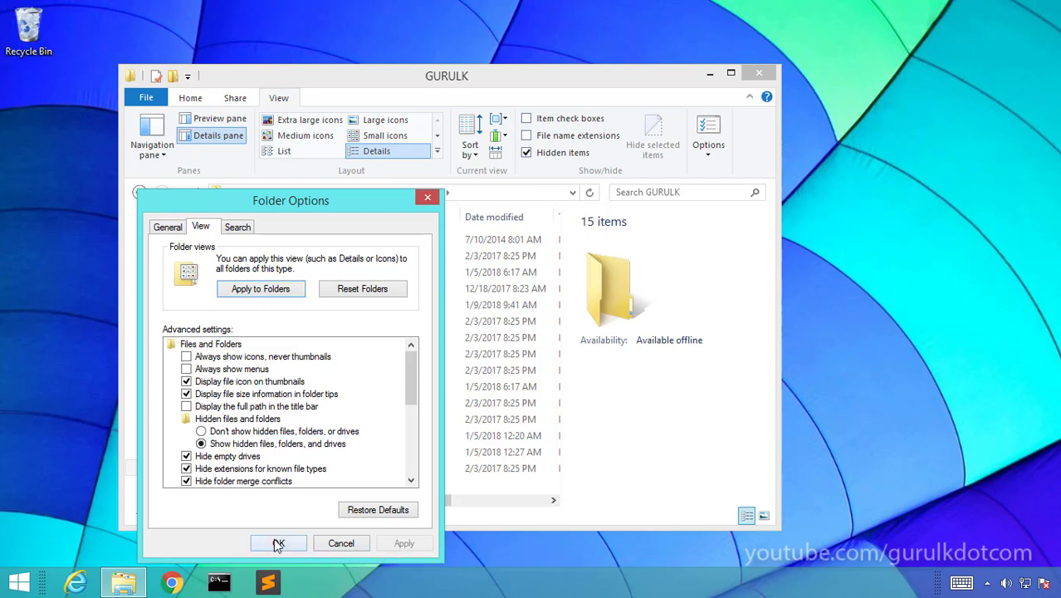
pyautogui.click(277, 544)
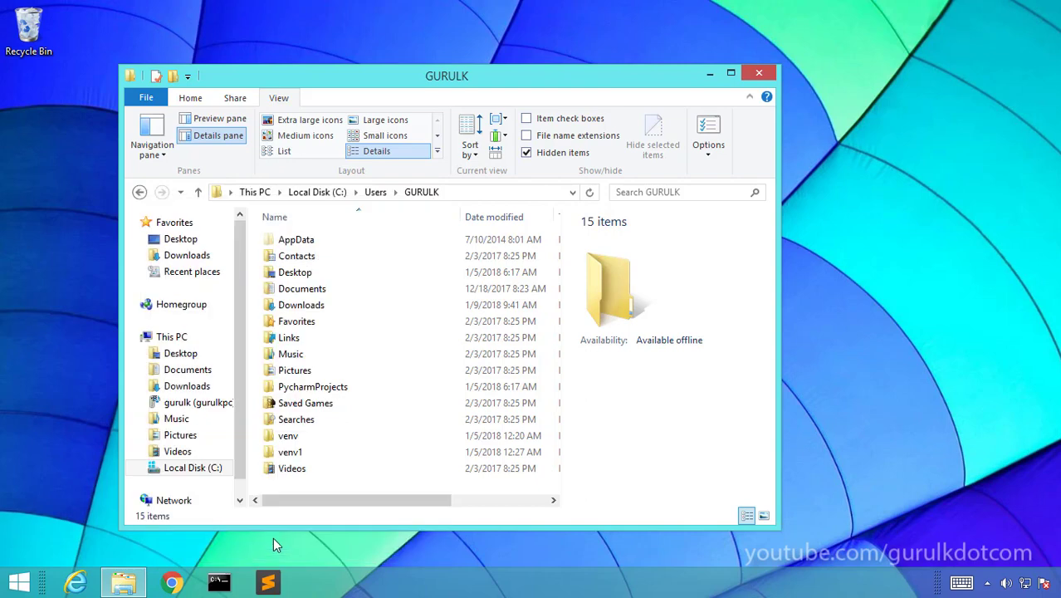
# Browse to AppData\Local\Programs\Python\Python36-32 in the profile folder and locate the python and pythonw applications
pyautogui.doubleClick(305, 241)
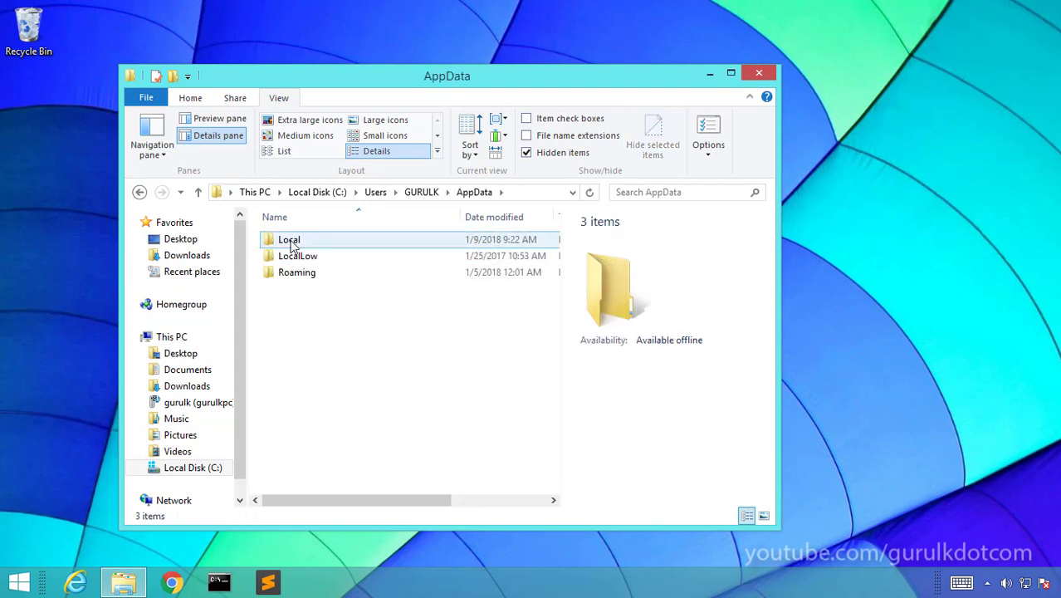
pyautogui.doubleClick(290, 241)
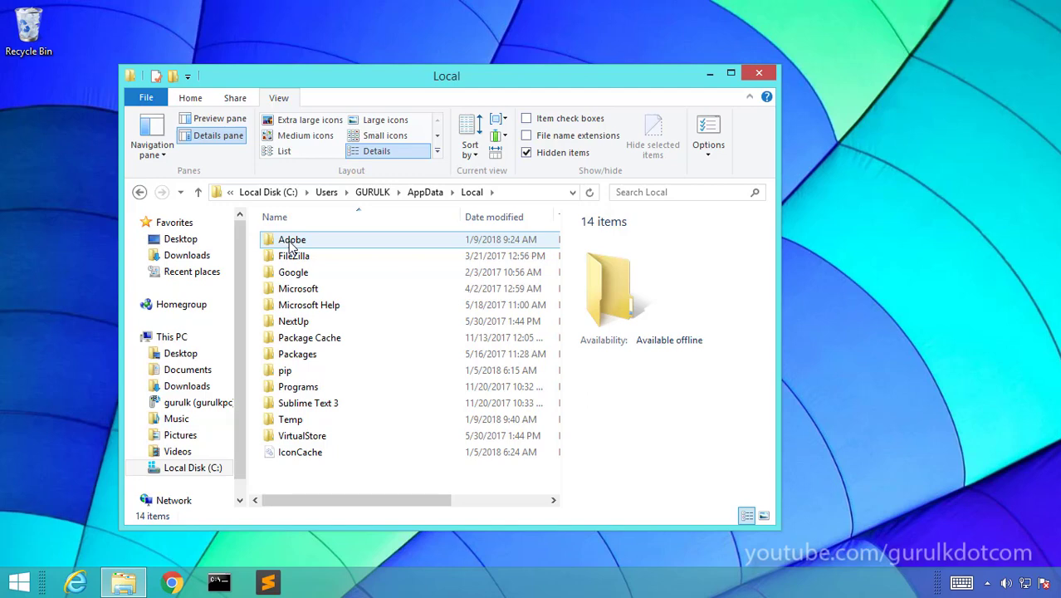
pyautogui.doubleClick(286, 387)
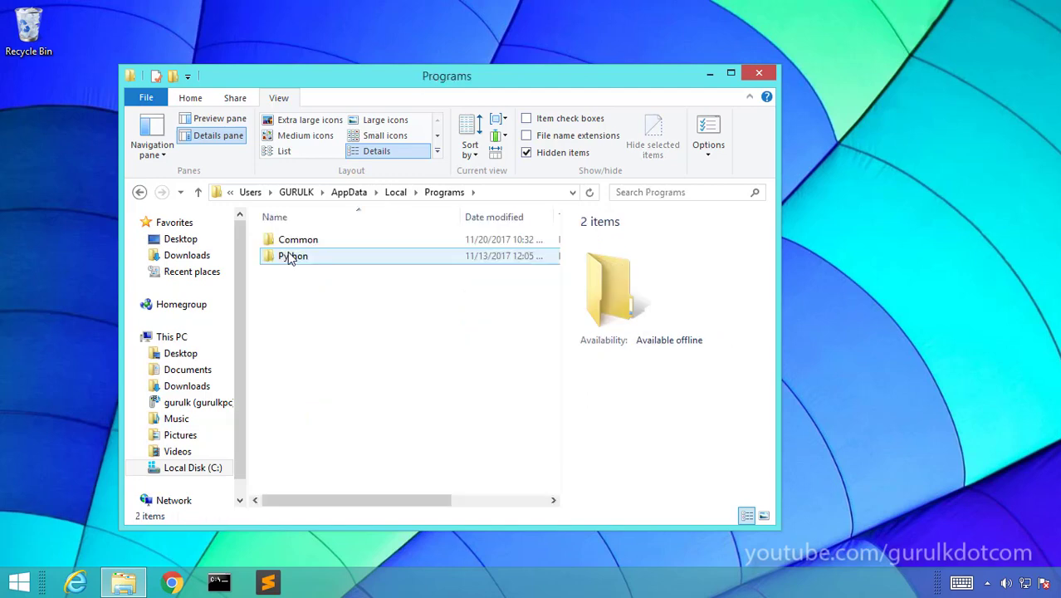
pyautogui.doubleClick(290, 257)
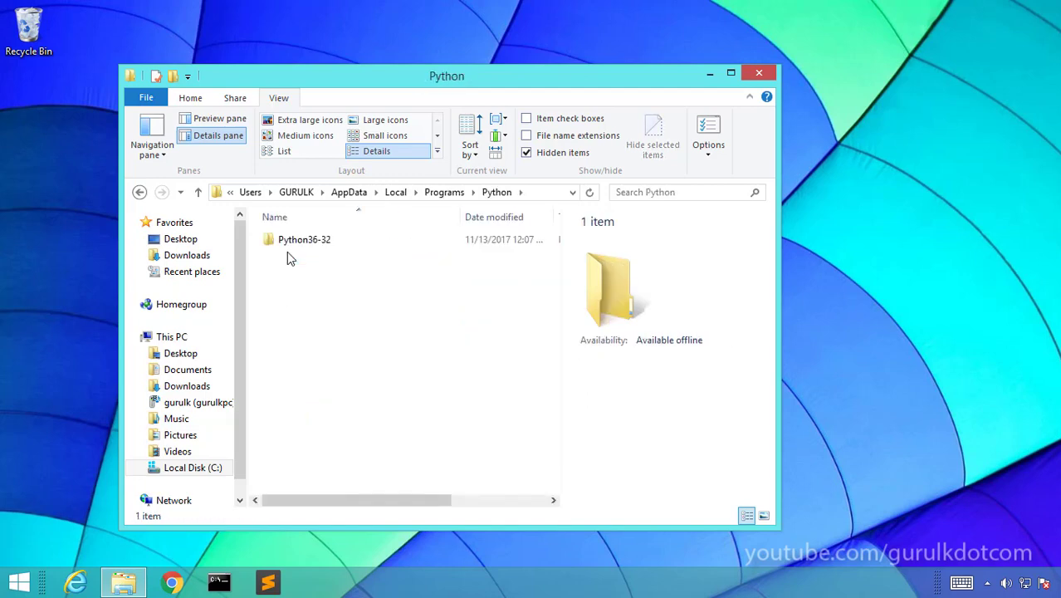
pyautogui.doubleClick(290, 240)
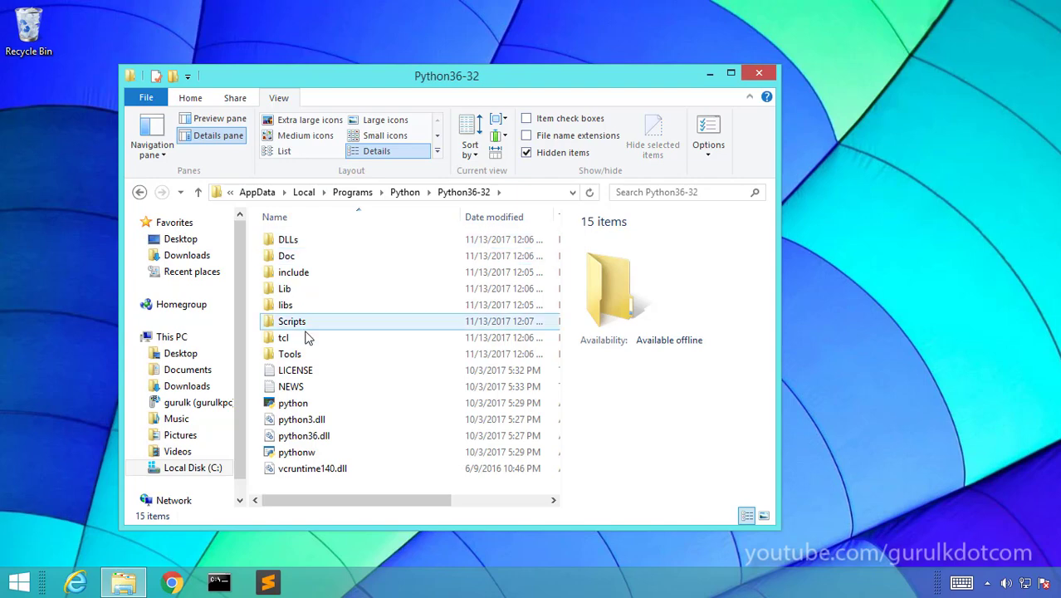
pyautogui.click(309, 406)
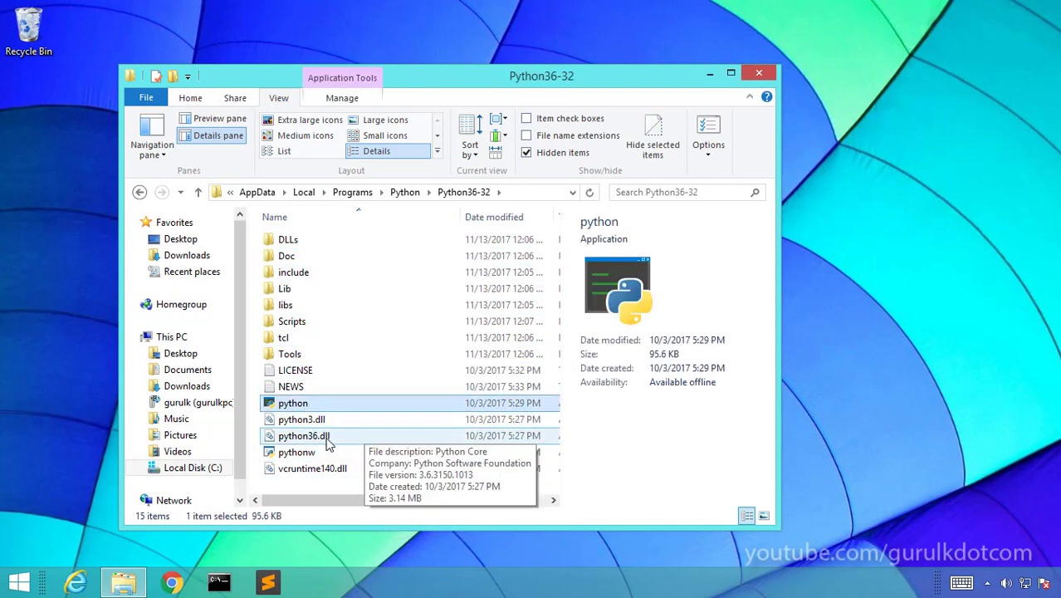
pyautogui.click(306, 453)
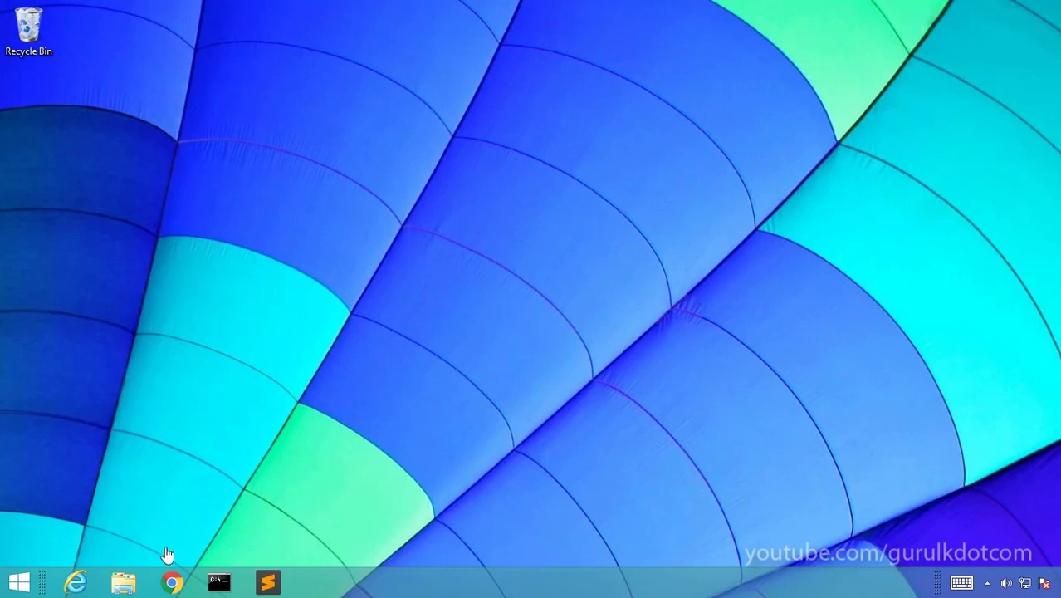
# Uninstall Python 3.6.3 (32-bit) through Programs and Features in Control Panel, and close its setup window
pyautogui.rightClick(18, 581)
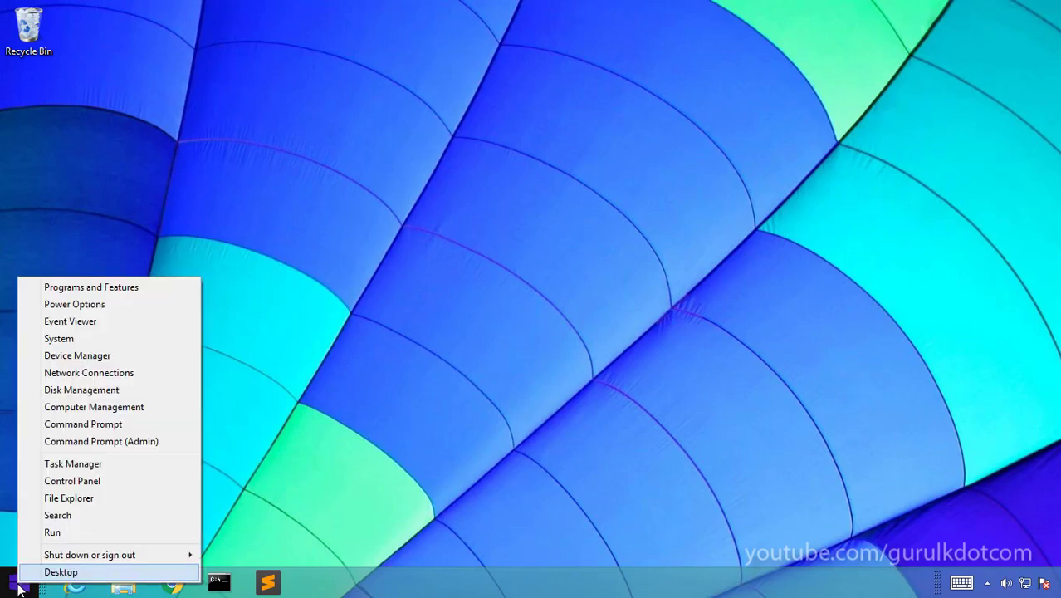
pyautogui.click(99, 483)
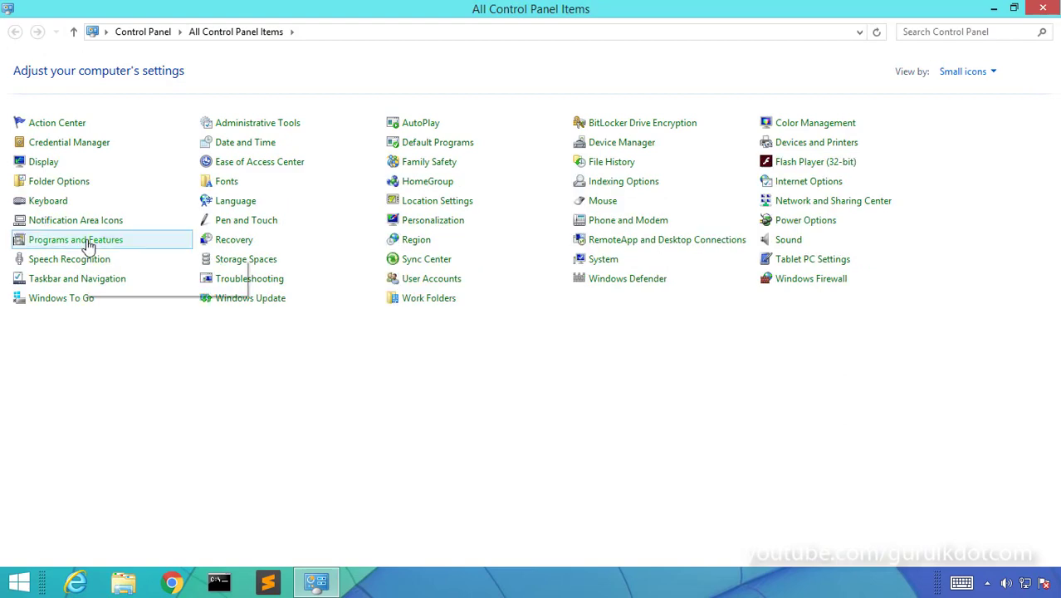
pyautogui.click(98, 242)
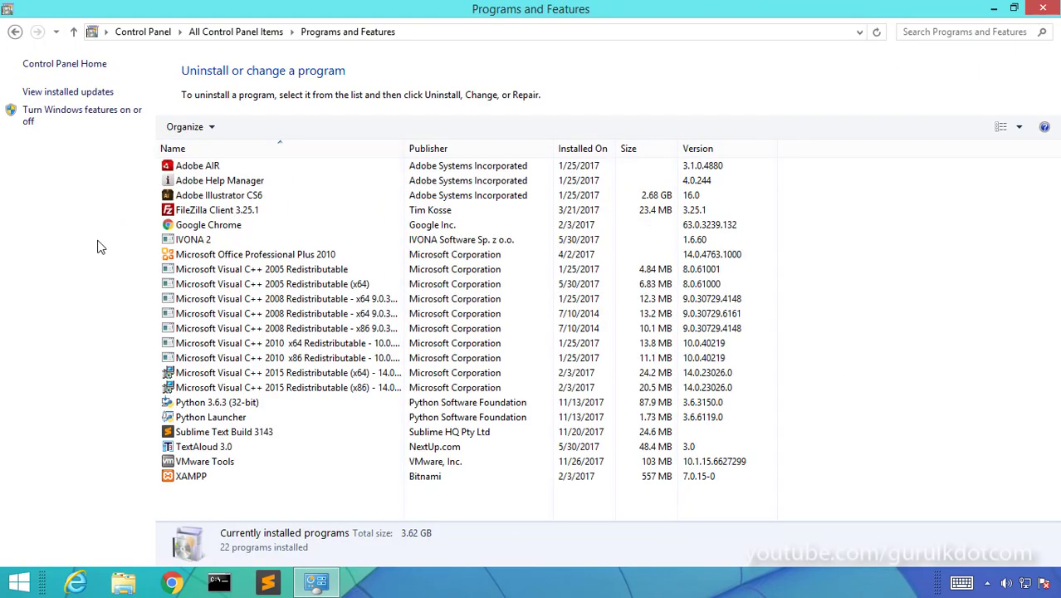
pyautogui.click(239, 406)
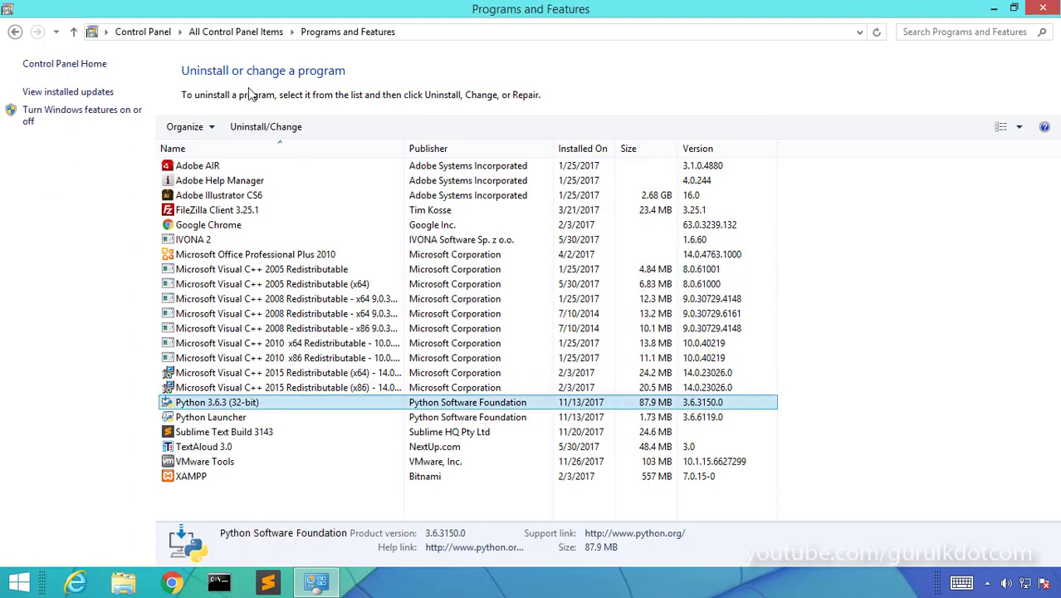
pyautogui.click(267, 126)
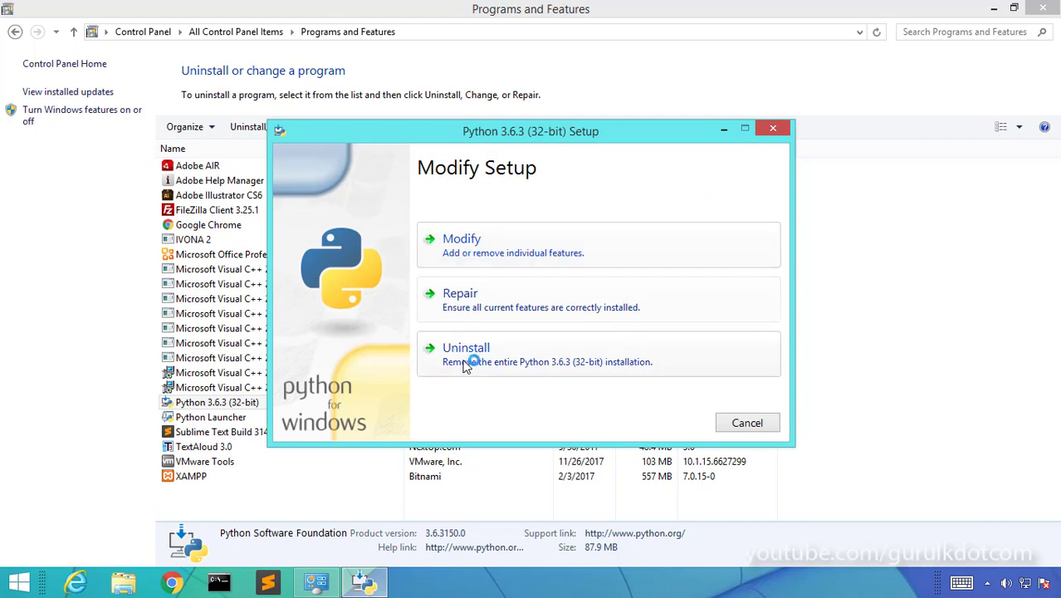
pyautogui.click(465, 365)
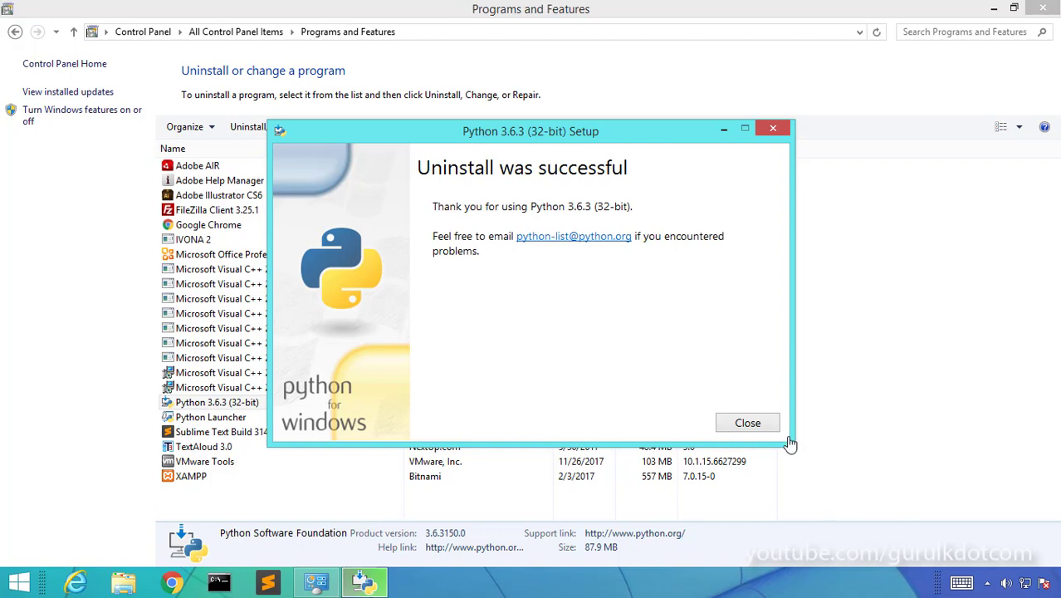
pyautogui.click(743, 423)
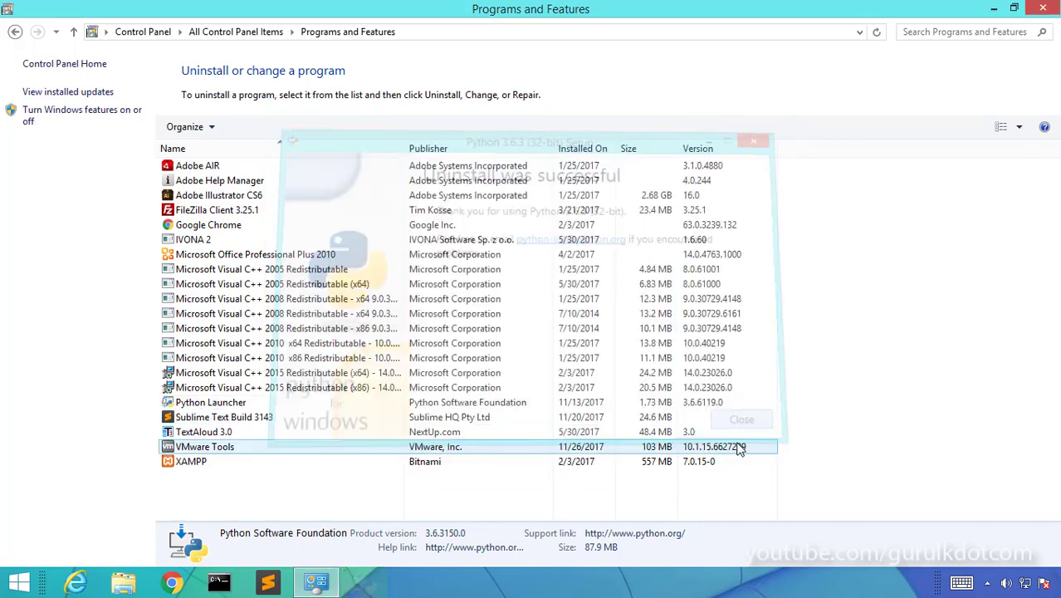
# Uninstall Python Launcher and allow the removal in User Account Control
pyautogui.click(218, 404)
pyautogui.click(245, 126)
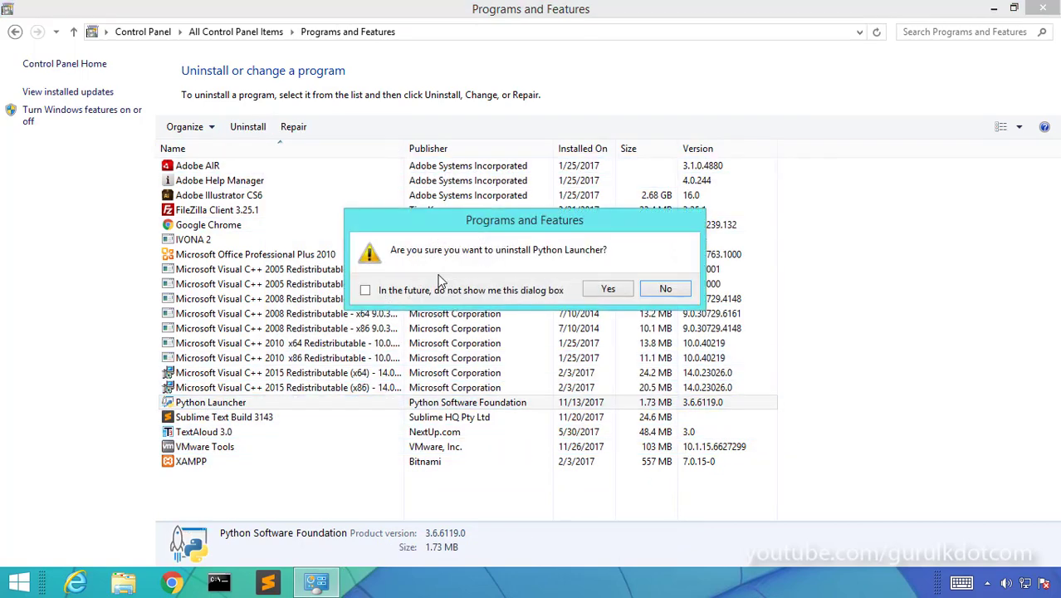
pyautogui.click(608, 288)
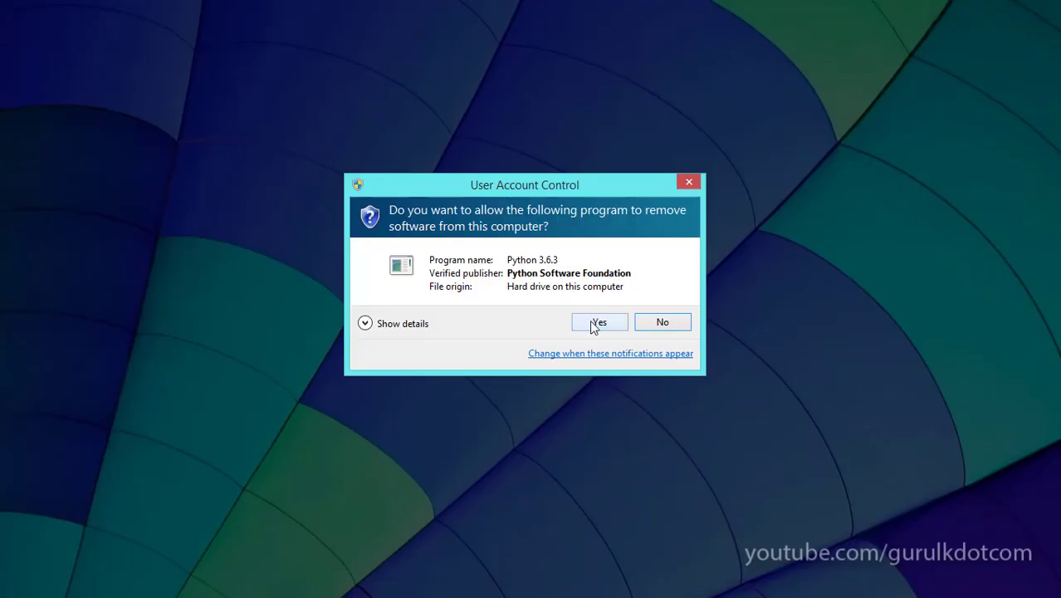
pyautogui.click(608, 322)
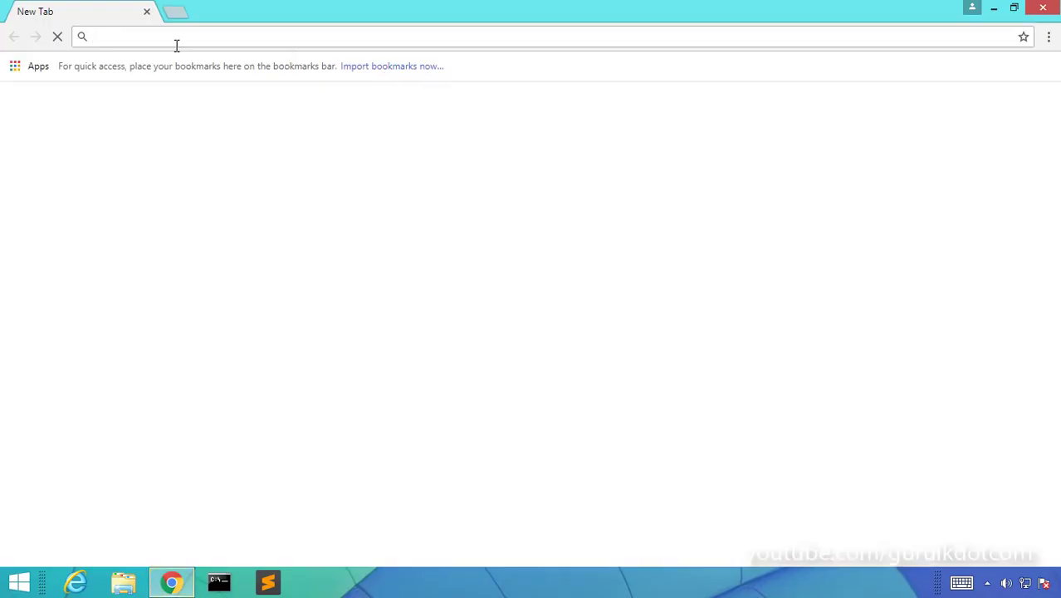
# Go to python.org in Chrome, open the Python 3.6.4 release page and find its Files table
pyautogui.write('python.org')
pyautogui.press('Return')
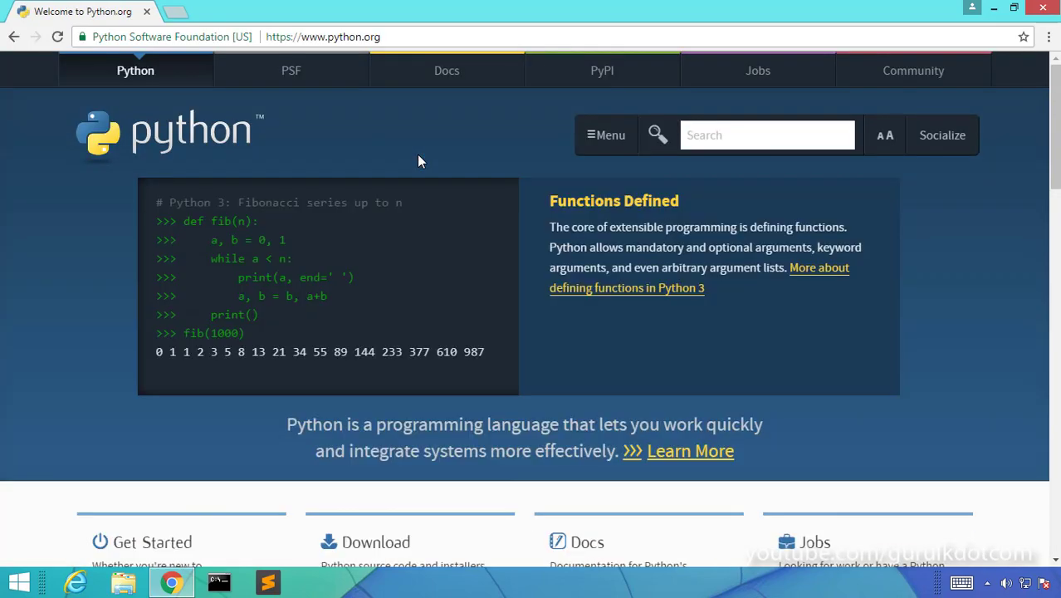
pyautogui.scroll(-2, 999, 288)
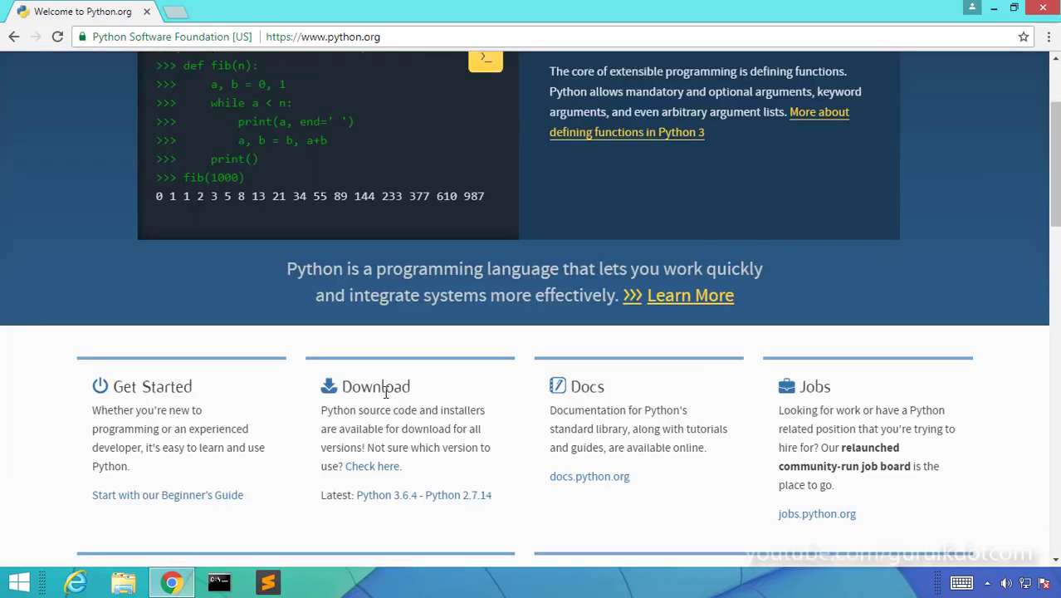
pyautogui.click(390, 492)
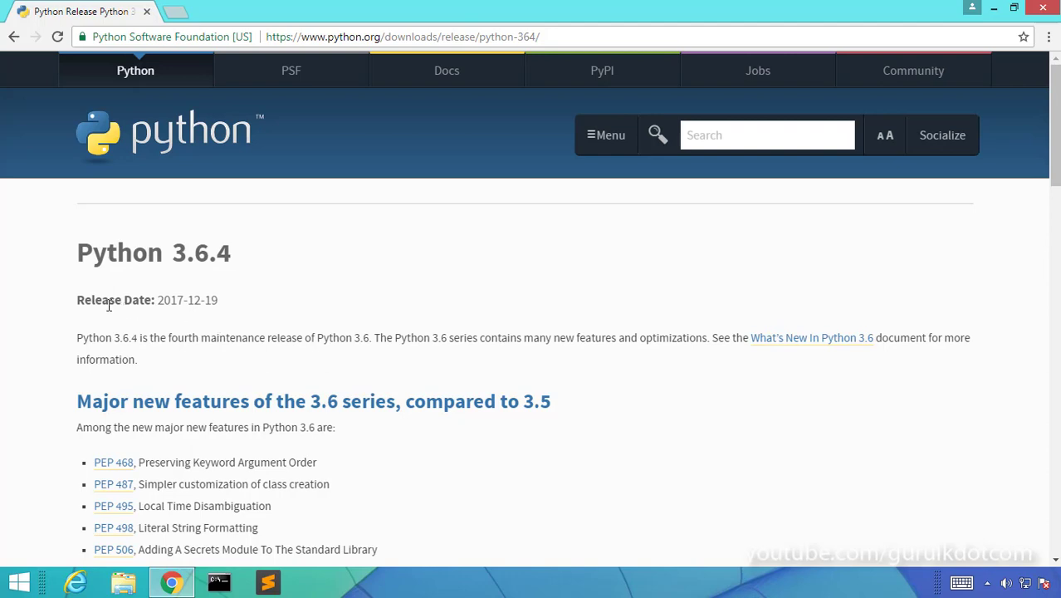
pyautogui.scroll(-4, 267, 305)
pyautogui.scroll(-10, 267, 305)
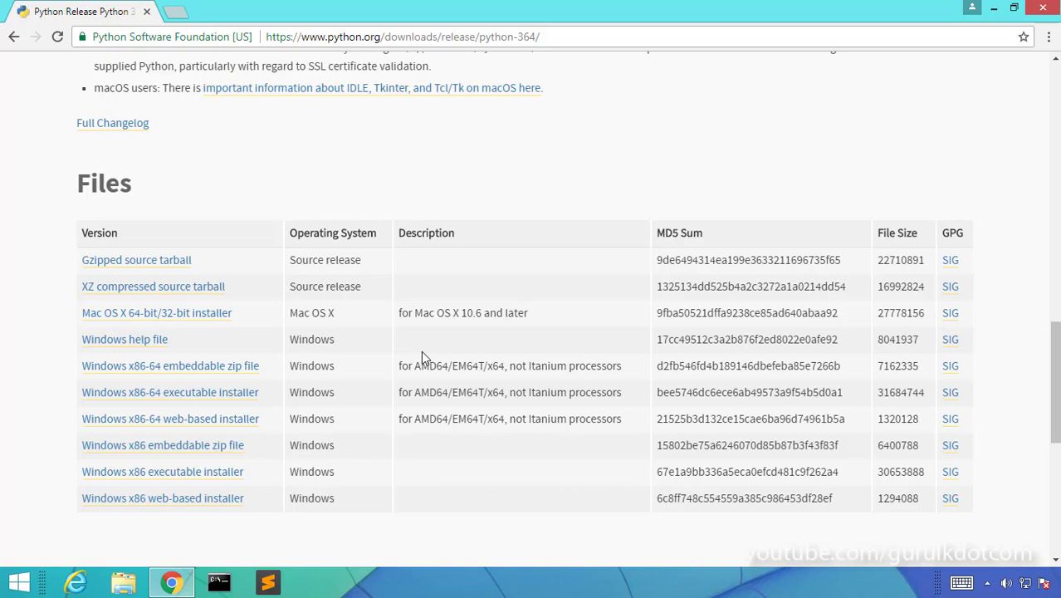
# Check the computer's system type in Control Panel, and download the Windows x86-64 executable installer of Python 3.6.4
pyautogui.rightClick(25, 587)
pyautogui.click(91, 483)
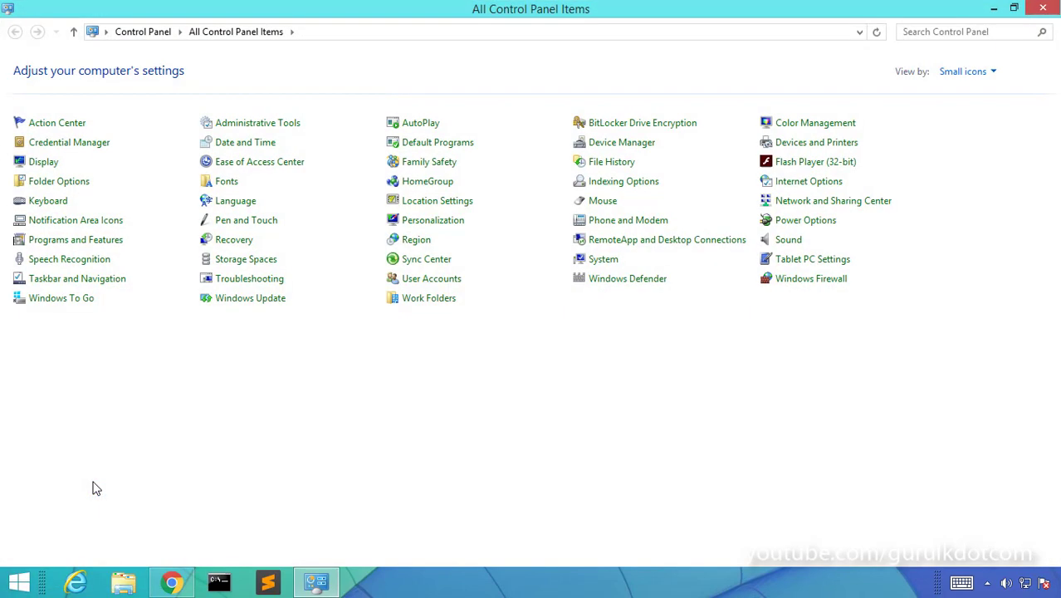
pyautogui.click(616, 261)
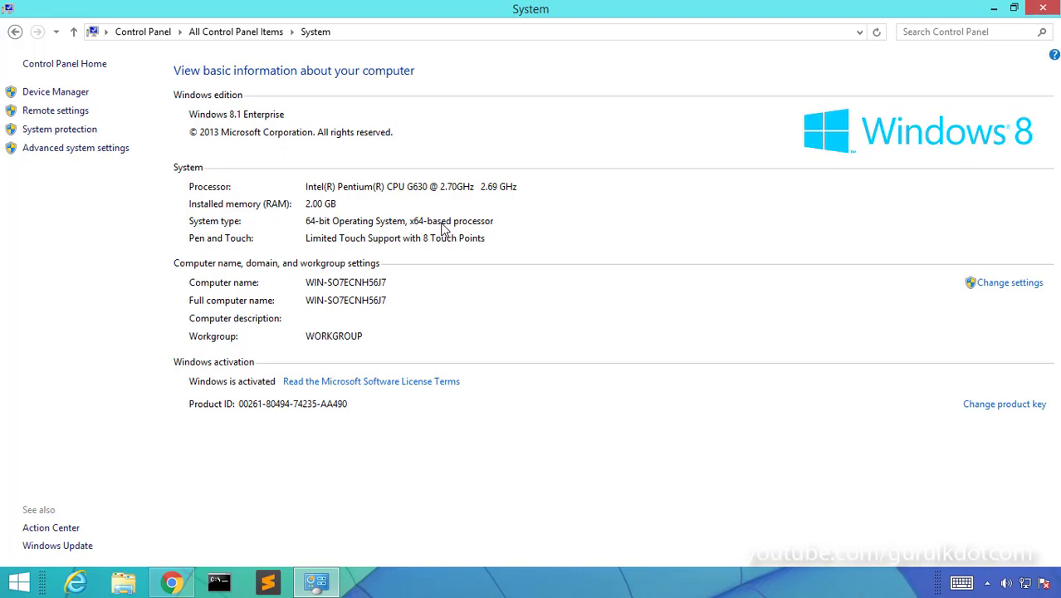
pyautogui.click(1043, 9)
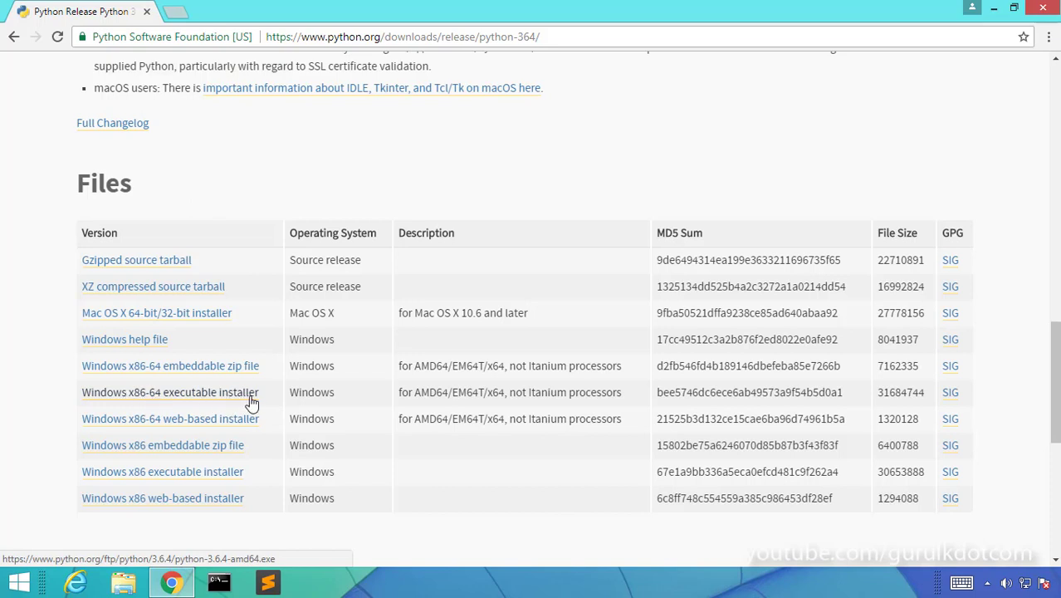
pyautogui.click(202, 395)
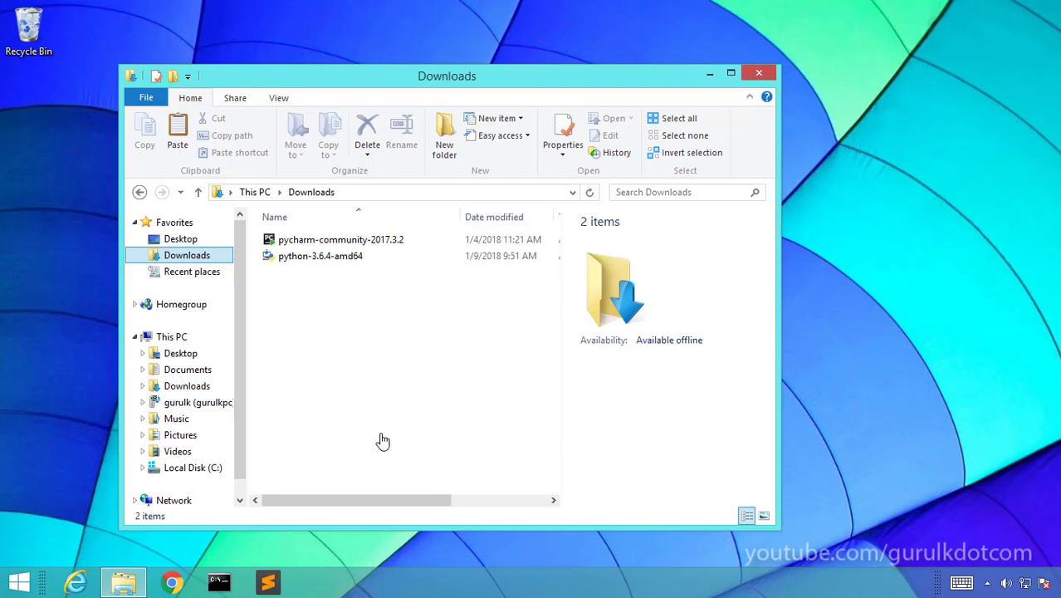
pyautogui.click(332, 257)
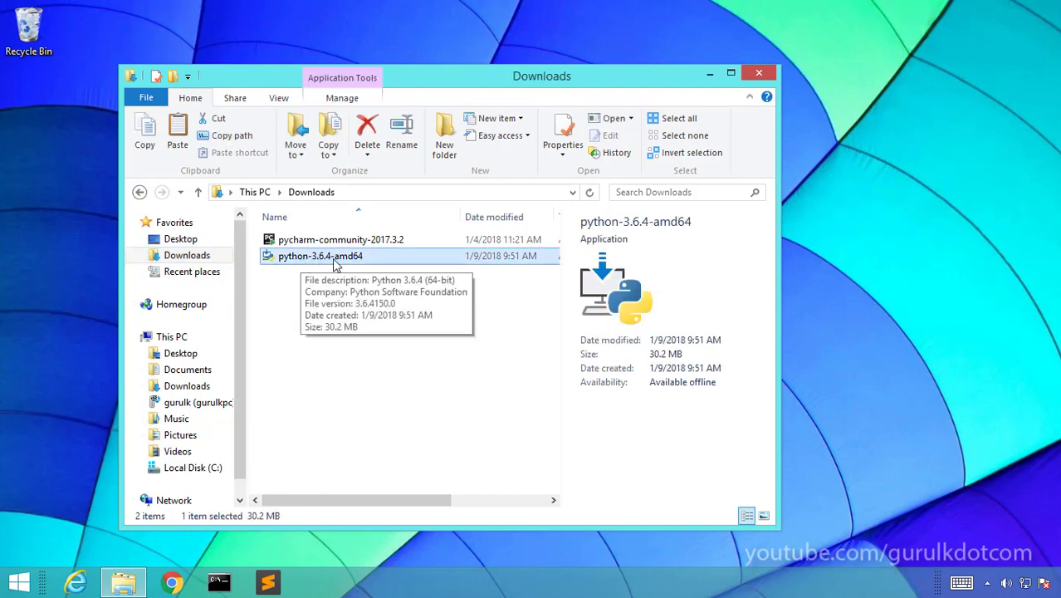
pyautogui.doubleClick(338, 257)
pyautogui.click(583, 312)
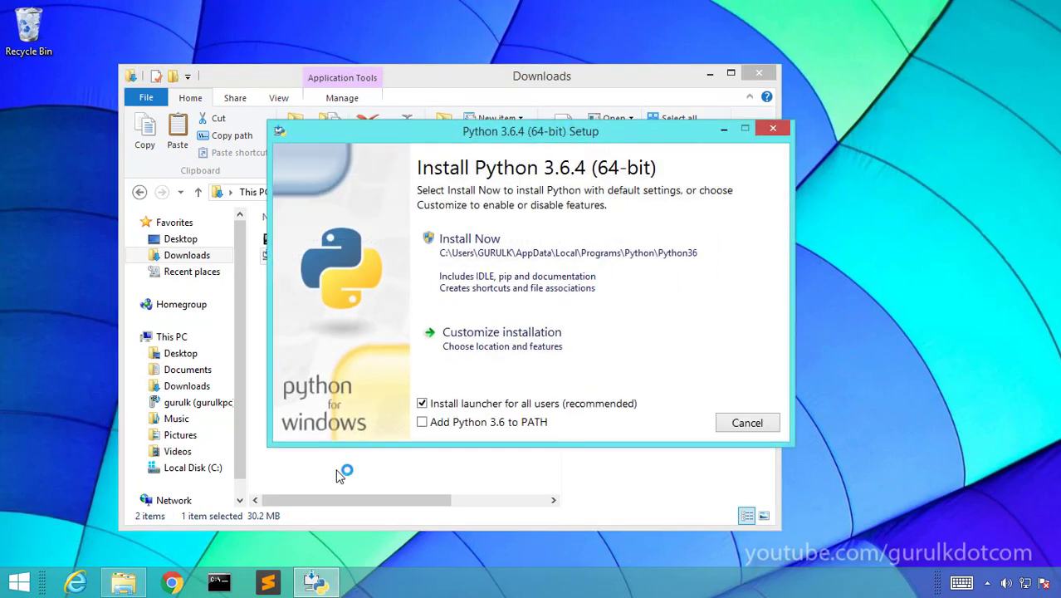
pyautogui.click(774, 131)
pyautogui.click(575, 340)
pyautogui.rightClick(284, 260)
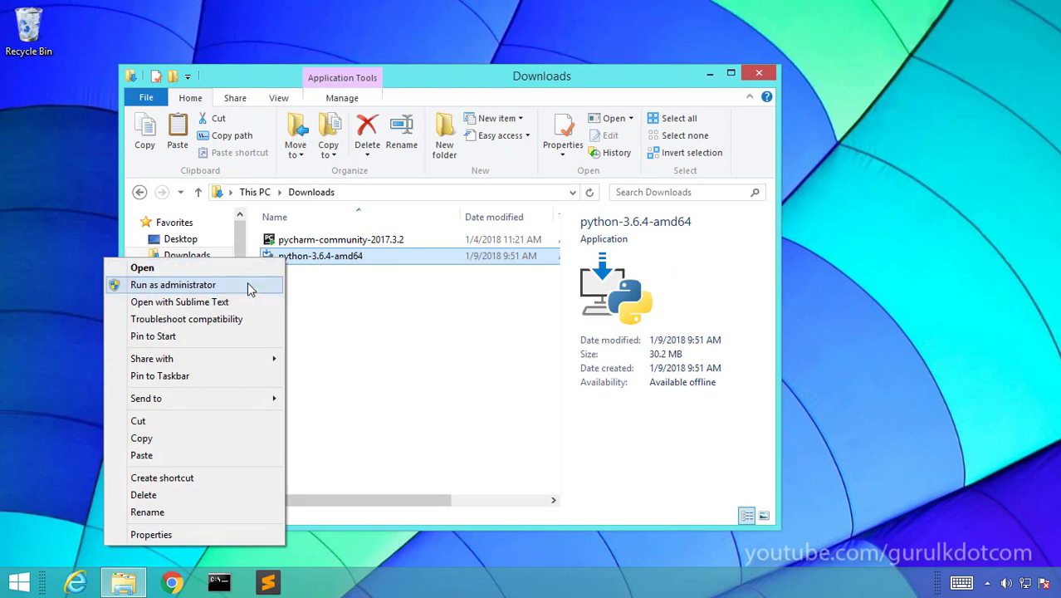
pyautogui.click(368, 311)
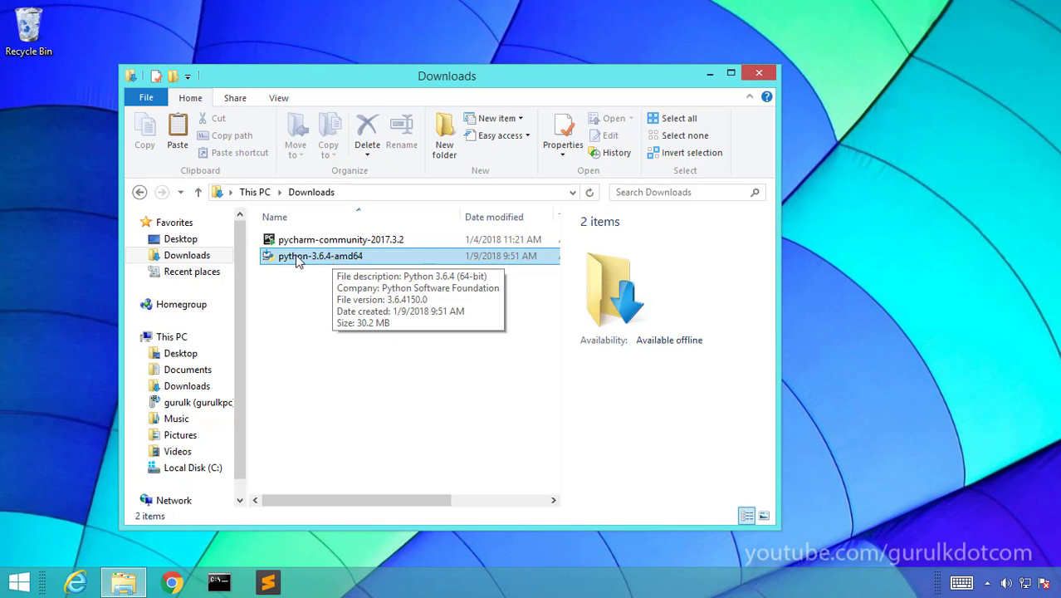
# Run python-3.6.4-amd64 from the Downloads folder as administrator and allow it to make changes
pyautogui.rightClick(337, 260)
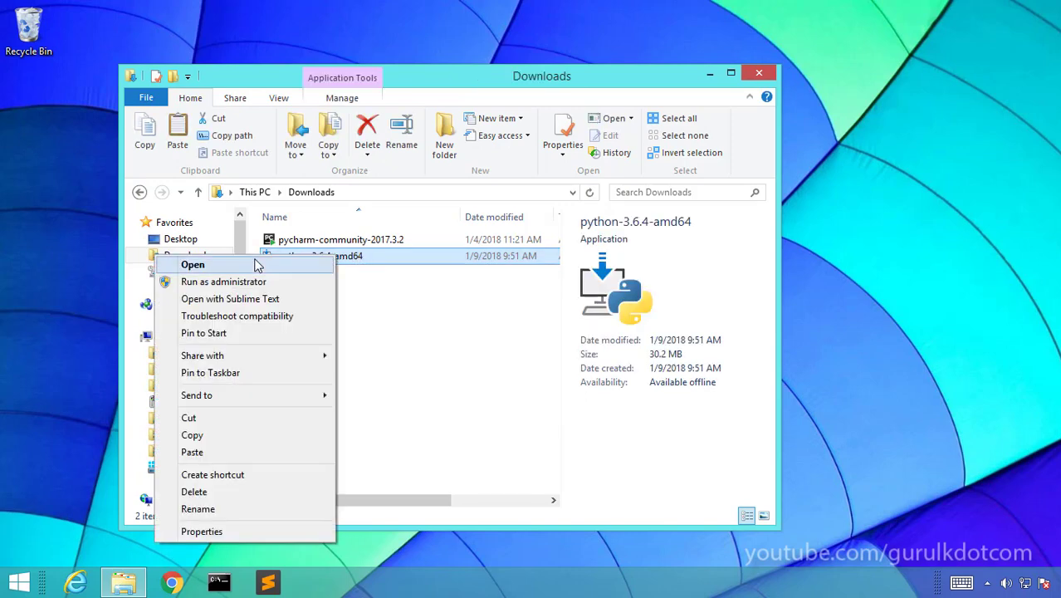
pyautogui.click(219, 282)
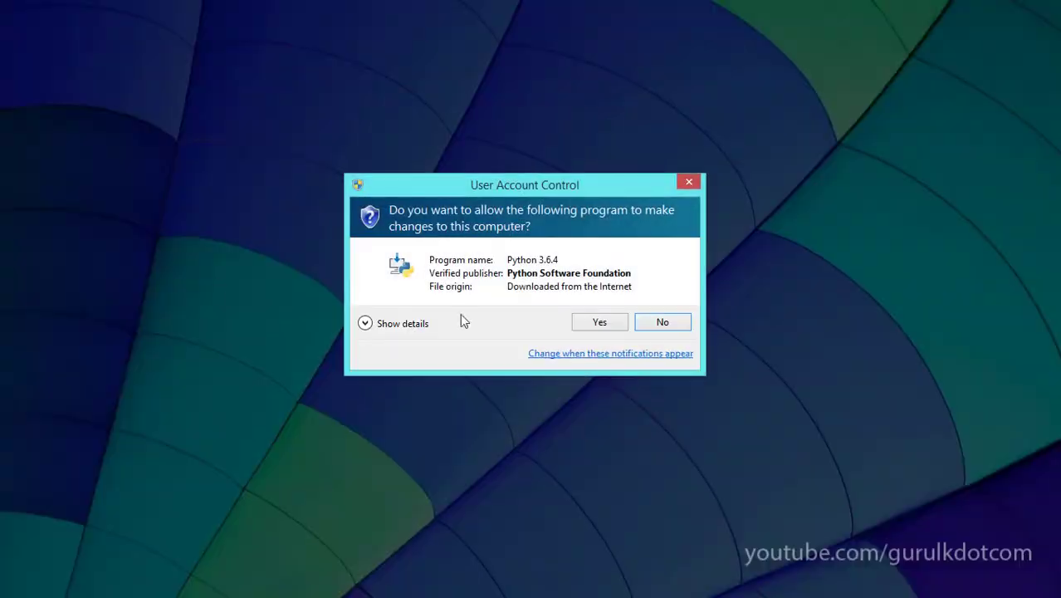
pyautogui.click(602, 320)
# Enable "Add Python 3.6 to PATH", choose the customized installation and accept all optional features
pyautogui.moveTo(494, 129); pyautogui.dragTo(422, 163)
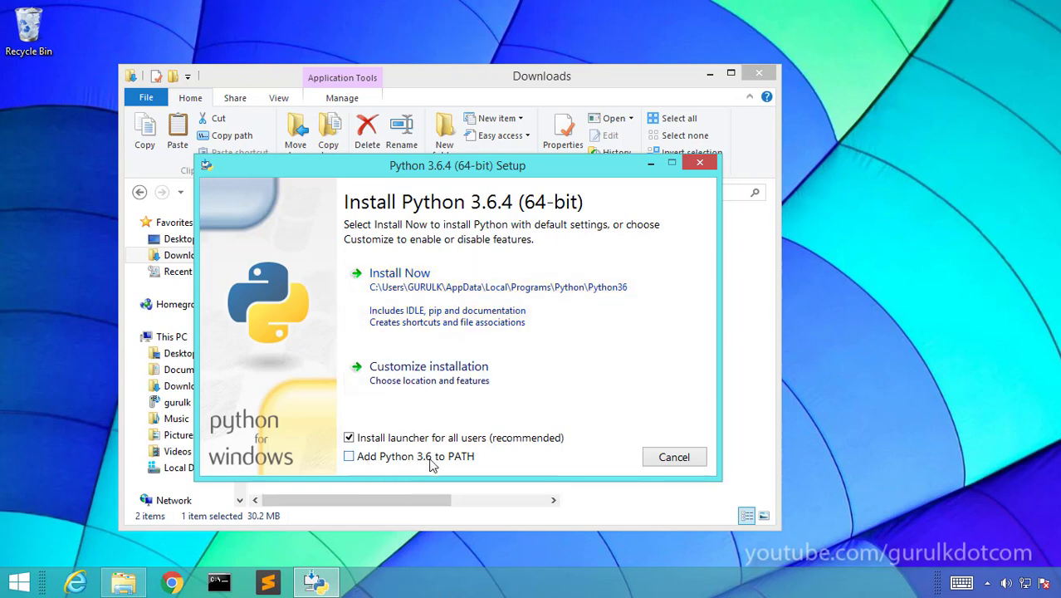
pyautogui.click(349, 458)
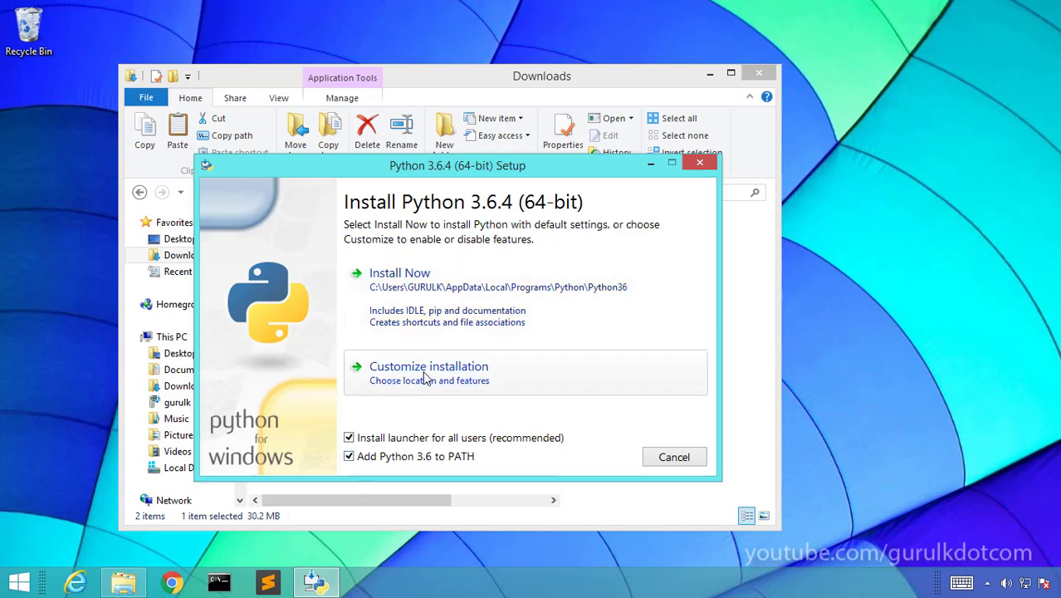
pyautogui.click(398, 370)
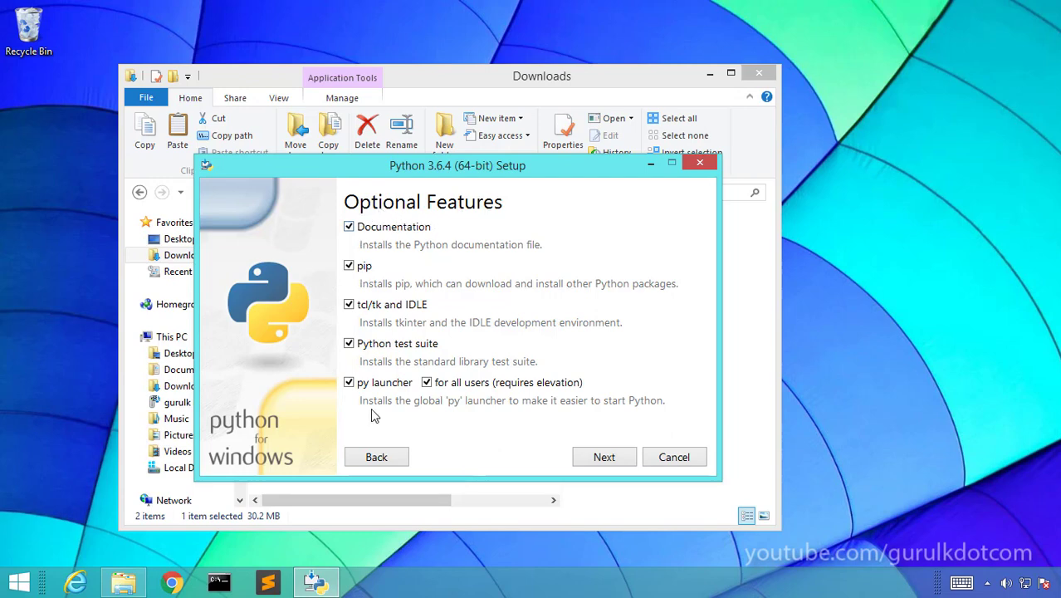
pyautogui.click(611, 458)
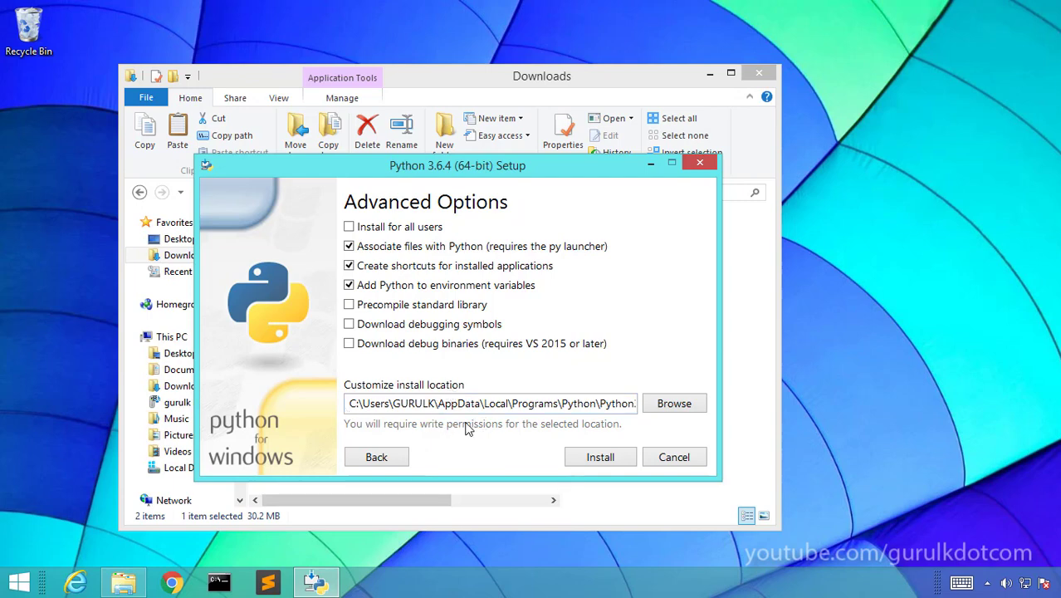
# Browse for a custom install location and create a new folder named Python36 on Local Disk (C:)
pyautogui.click(680, 408)
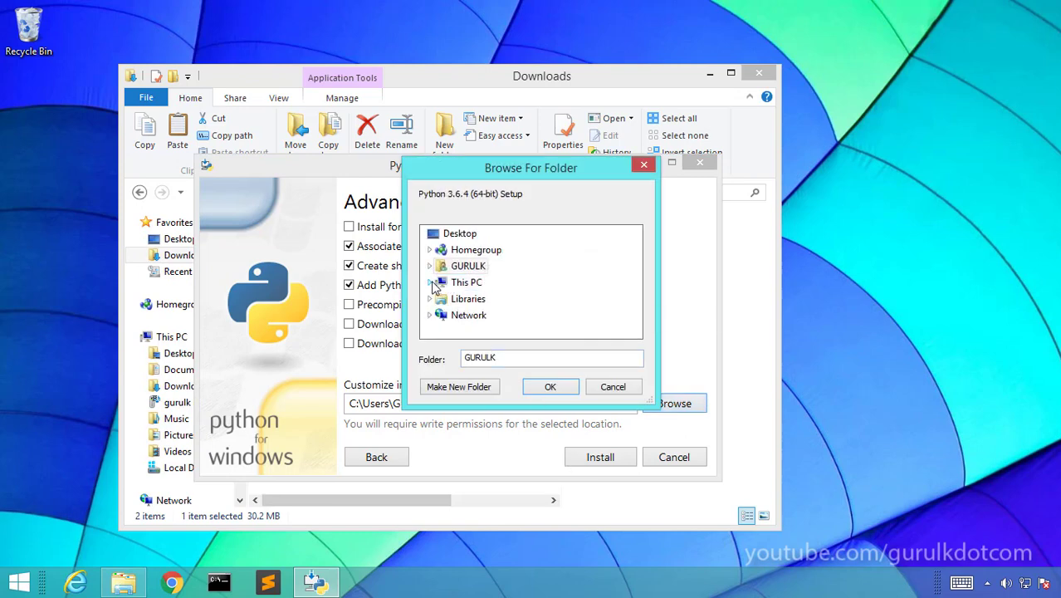
pyautogui.click(430, 282)
pyautogui.scroll(-1, 631, 286)
pyautogui.scroll(-1, 631, 287)
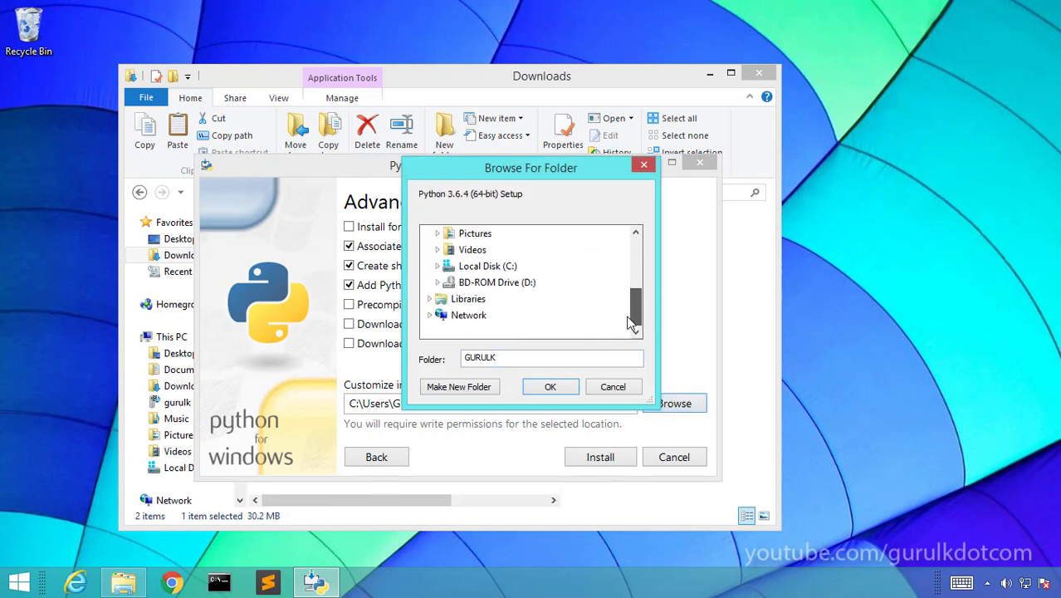
pyautogui.click(474, 267)
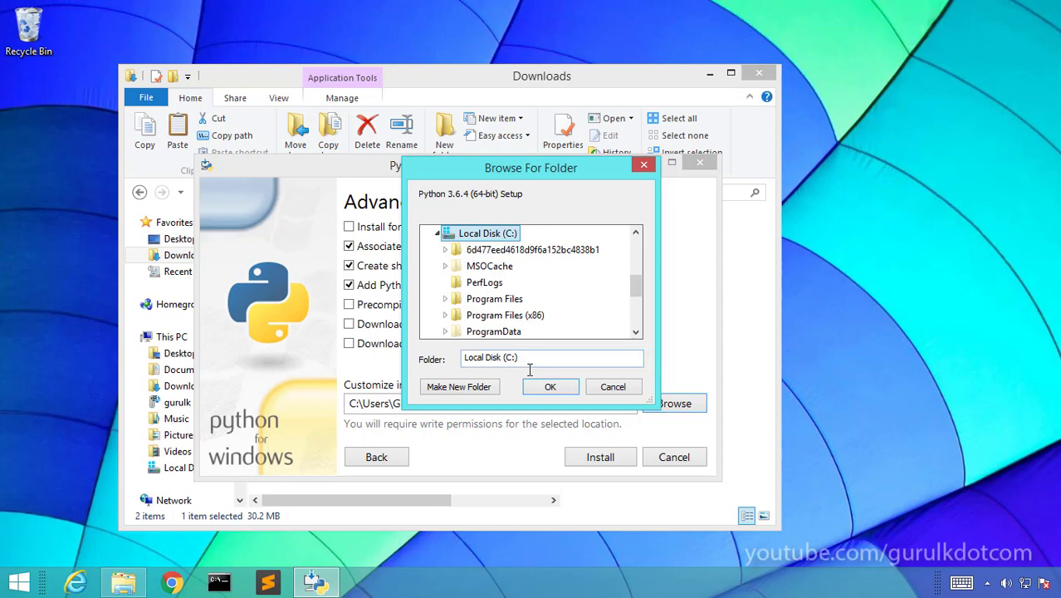
pyautogui.click(466, 387)
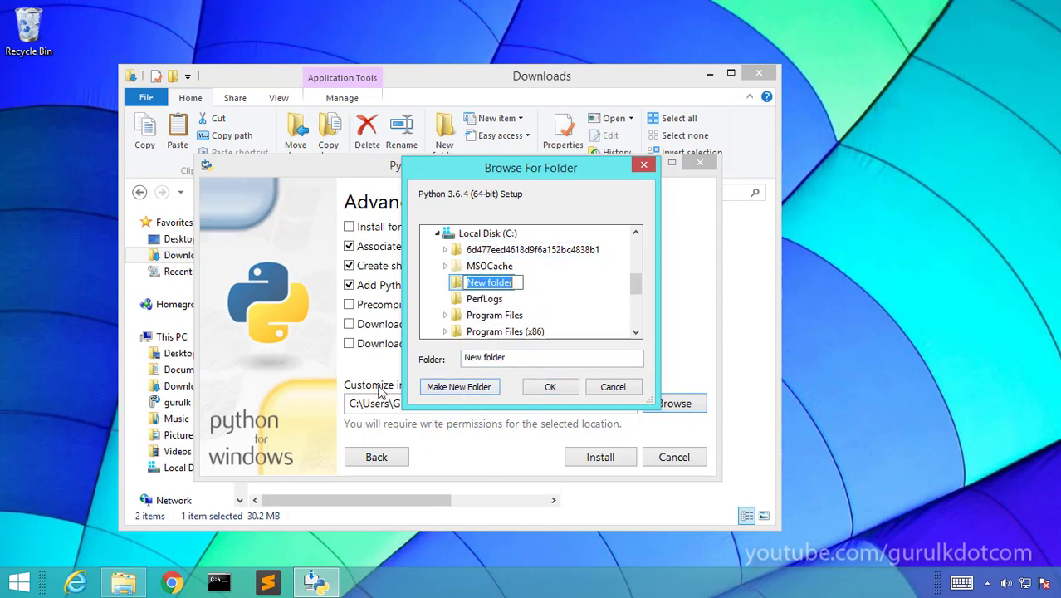
pyautogui.write('Py')
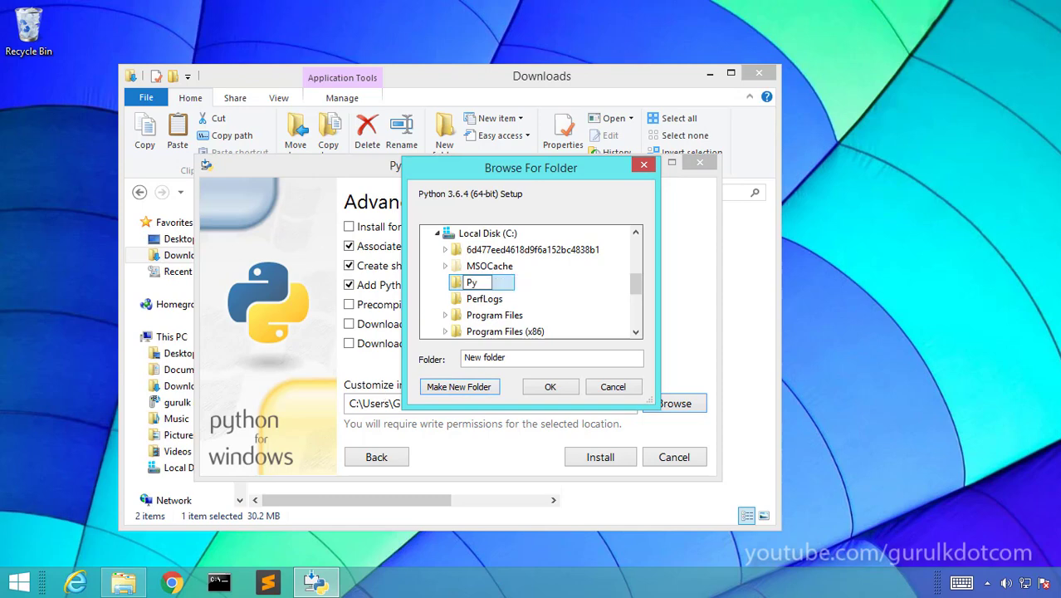
pyautogui.write('thon3')
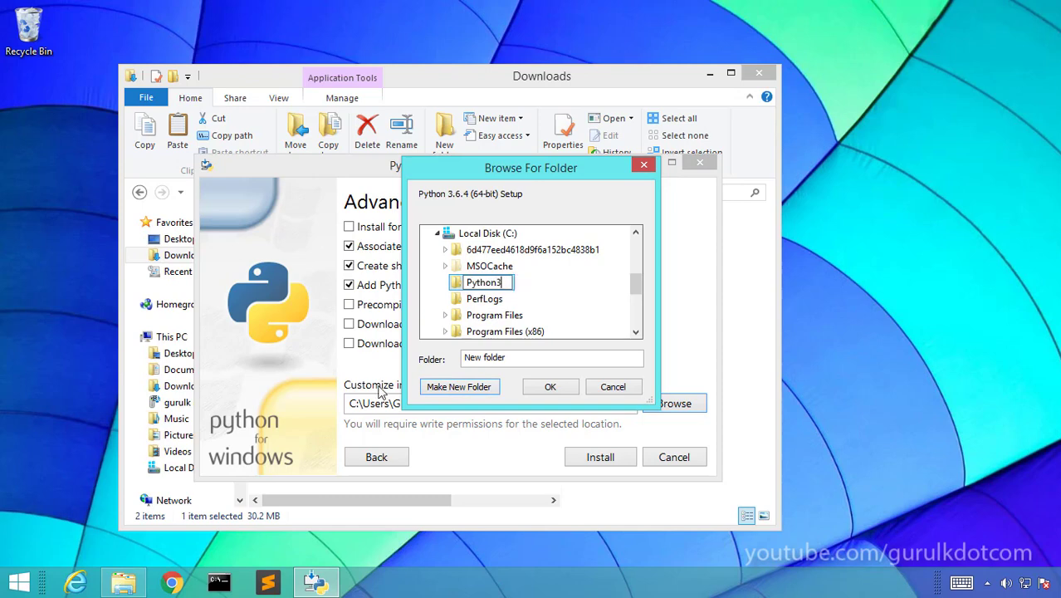
pyautogui.write('6')
pyautogui.press('Return')
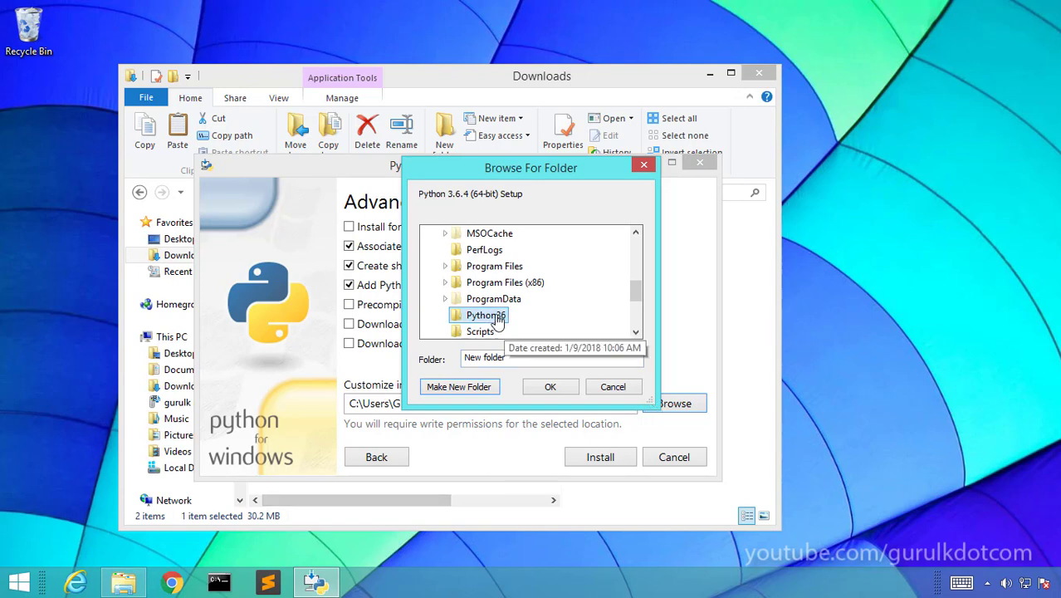
# Set the install location to C:\Python36, enable installation for all users, run the Python 3.6.4 installation and close the setup
pyautogui.click(554, 384)
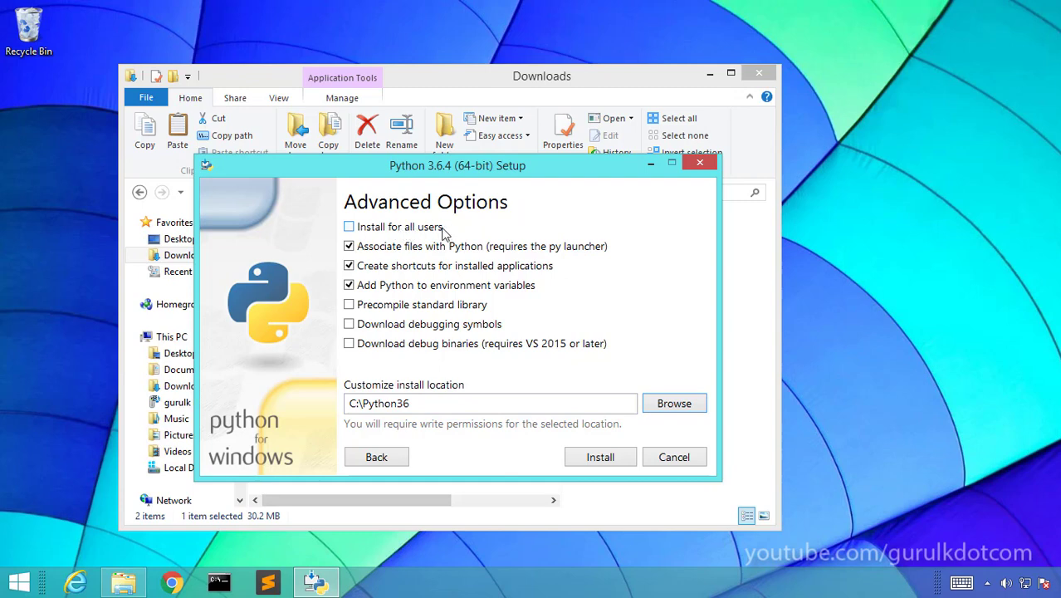
pyautogui.click(349, 236)
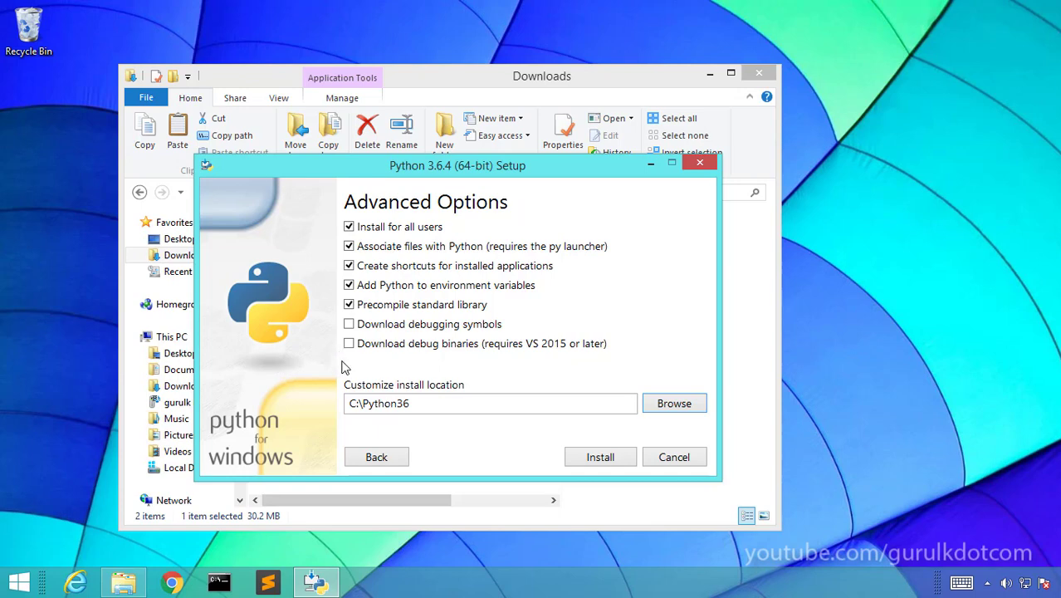
pyautogui.click(614, 465)
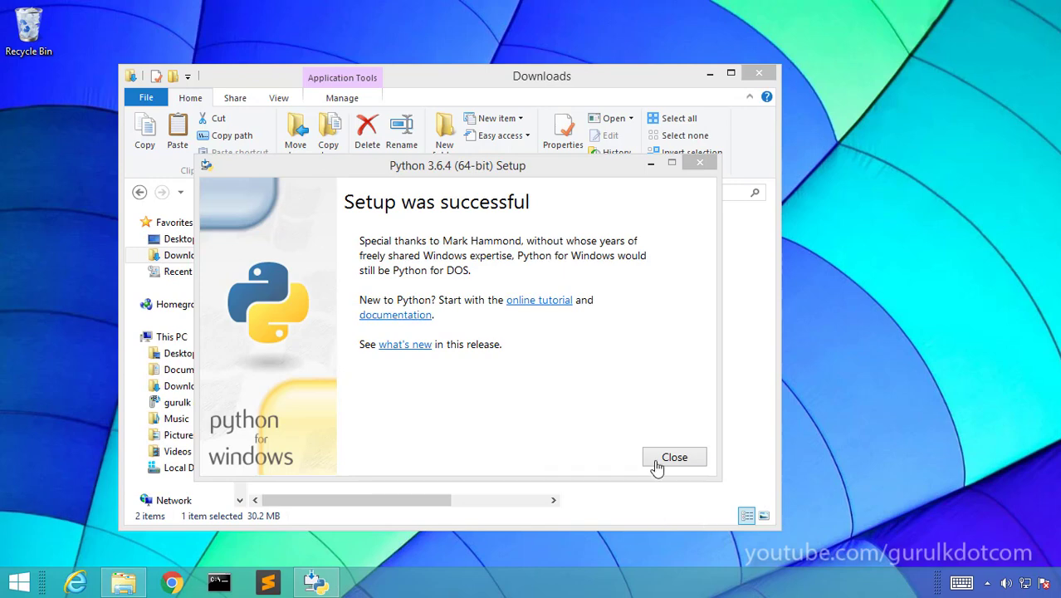
pyautogui.click(688, 464)
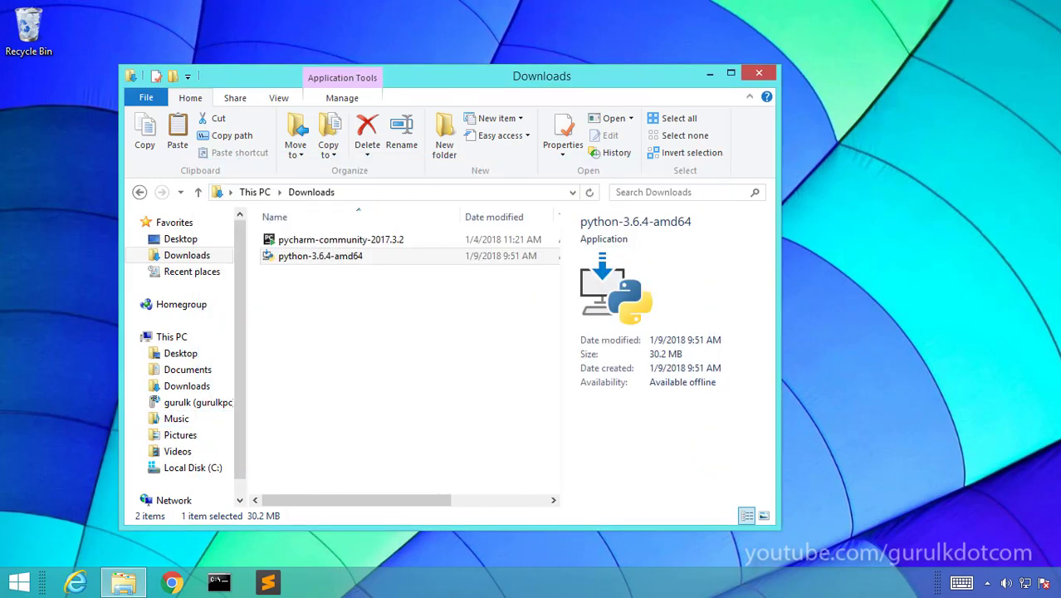
# Examine the contents of the Python36 folder on Local Disk (C:), then return to the drive's root
pyautogui.click(456, 408)
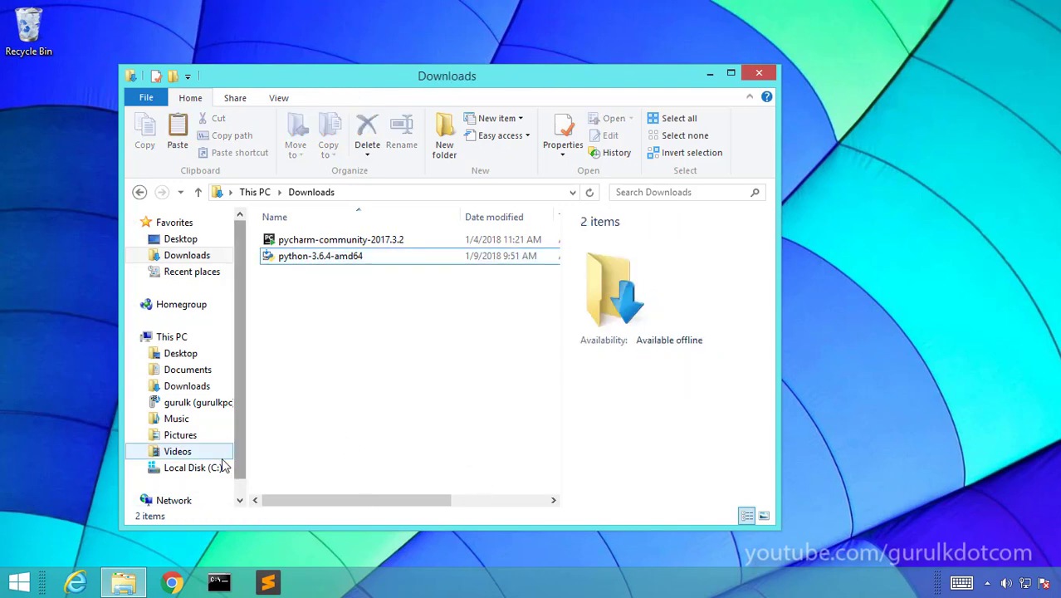
pyautogui.click(206, 468)
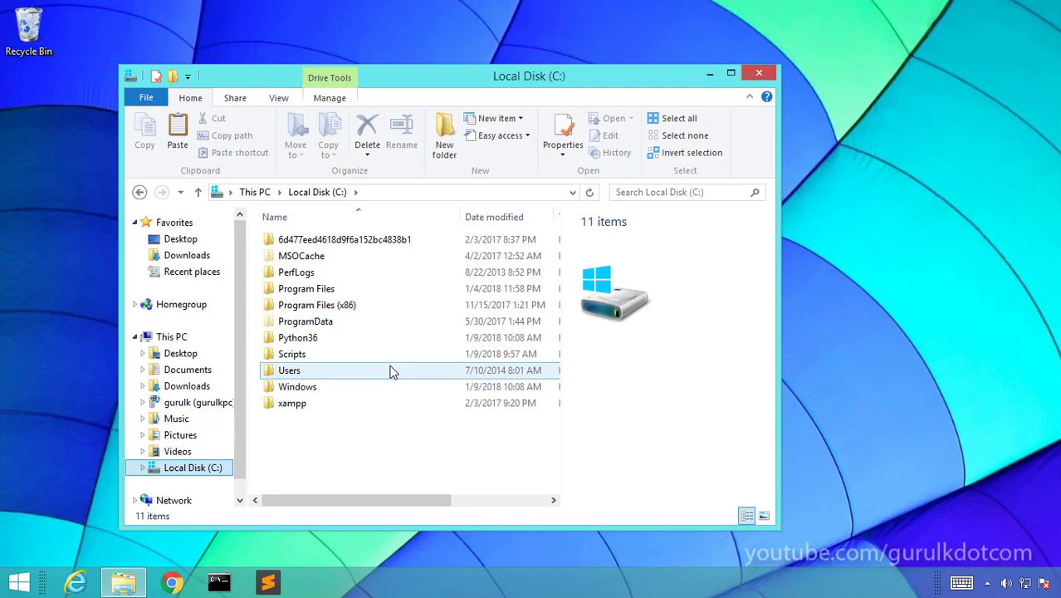
pyautogui.click(309, 339)
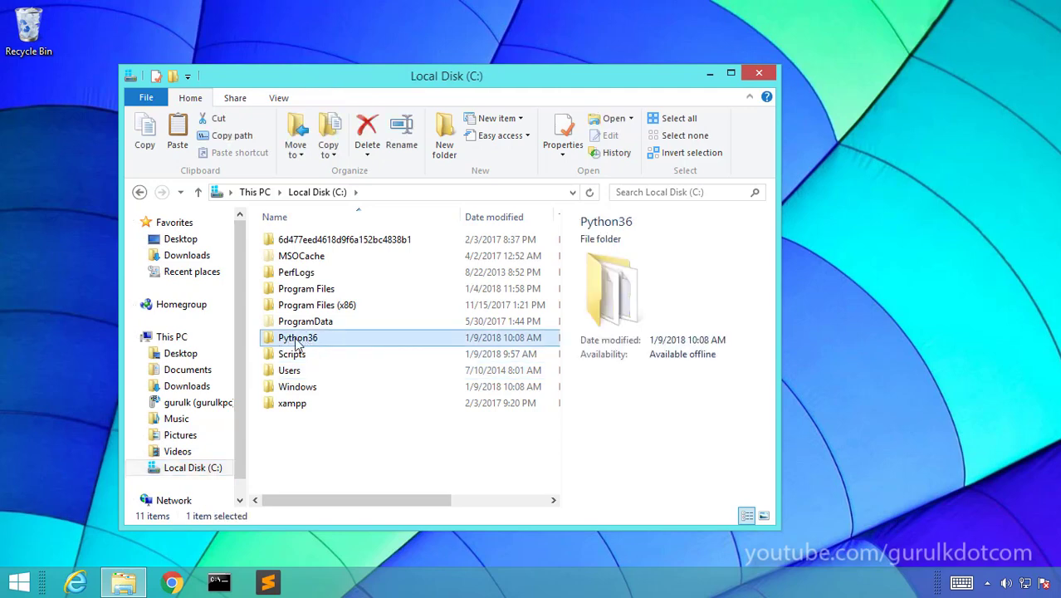
pyautogui.doubleClick(297, 340)
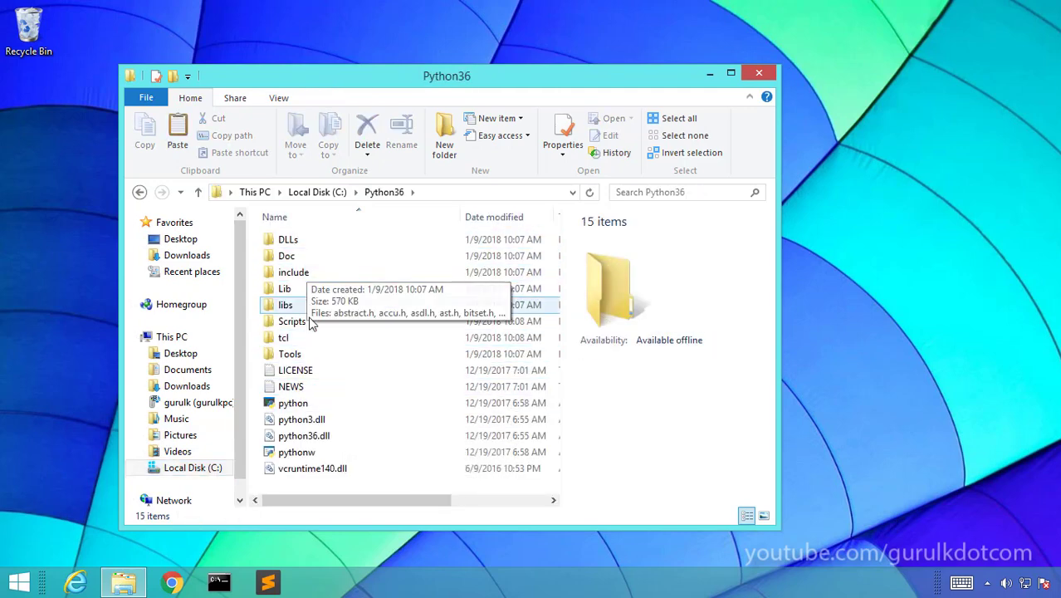
pyautogui.hscroll(3, 334, 254)
pyautogui.hscroll(-3, 333, 254)
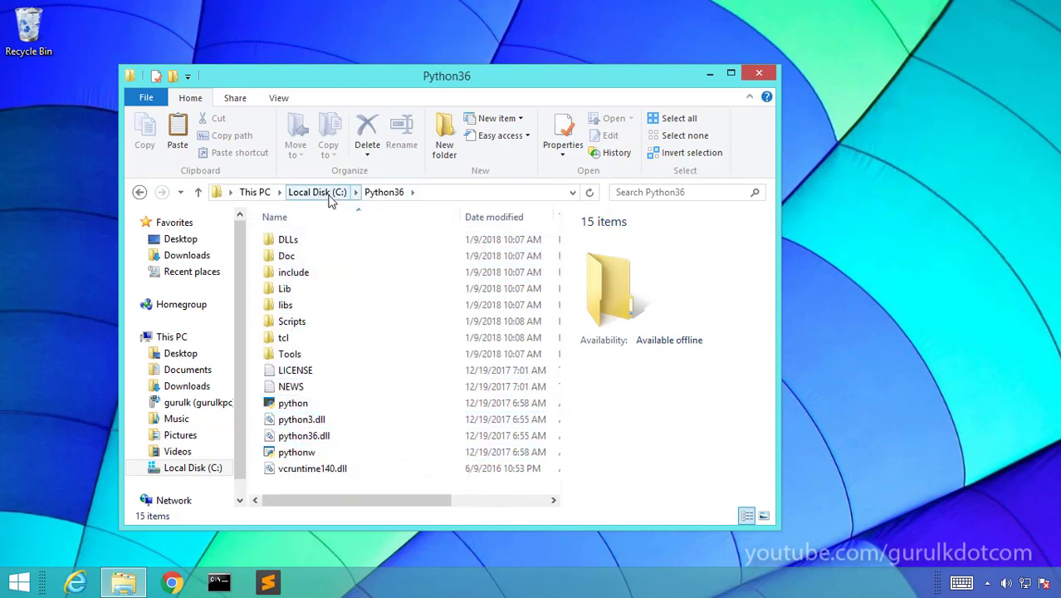
pyautogui.click(316, 197)
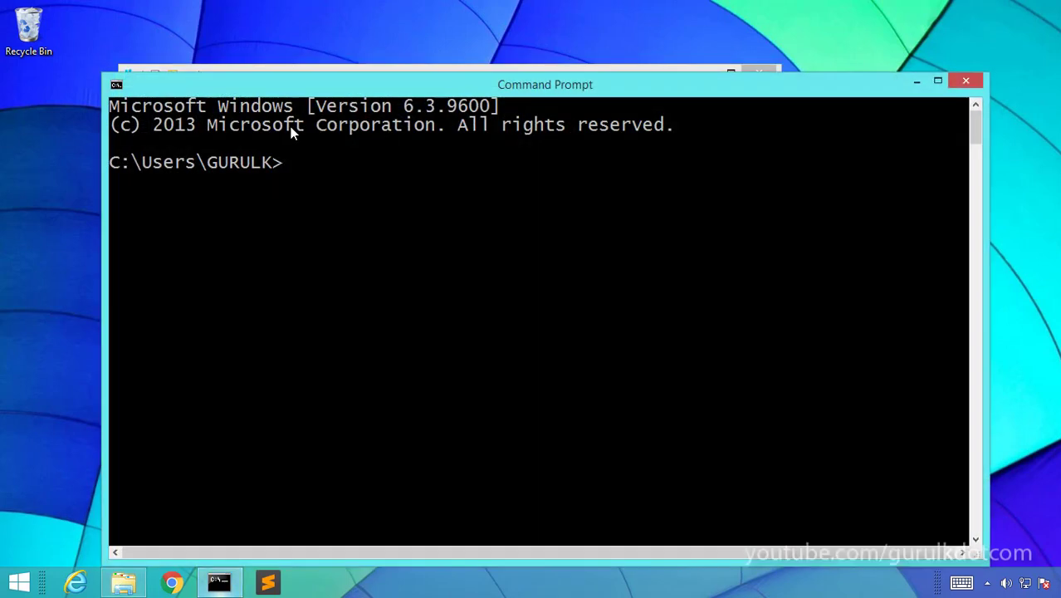
# Run python in Command Prompt to check the installed version, leave the interpreter with exit() and close the window
pyautogui.moveTo(303, 90); pyautogui.dragTo(272, 74)
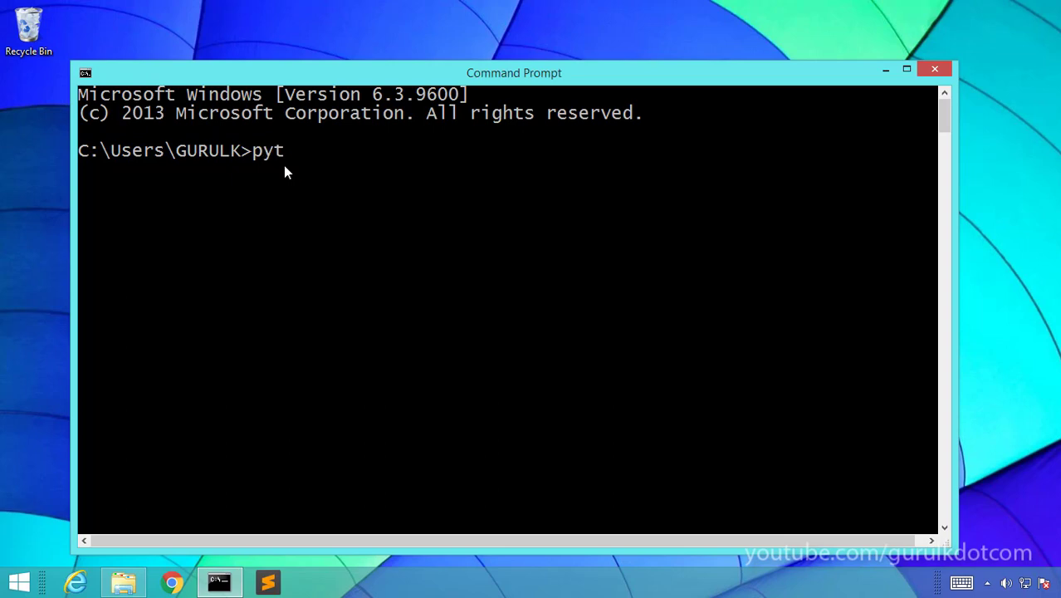
pyautogui.press('Return')
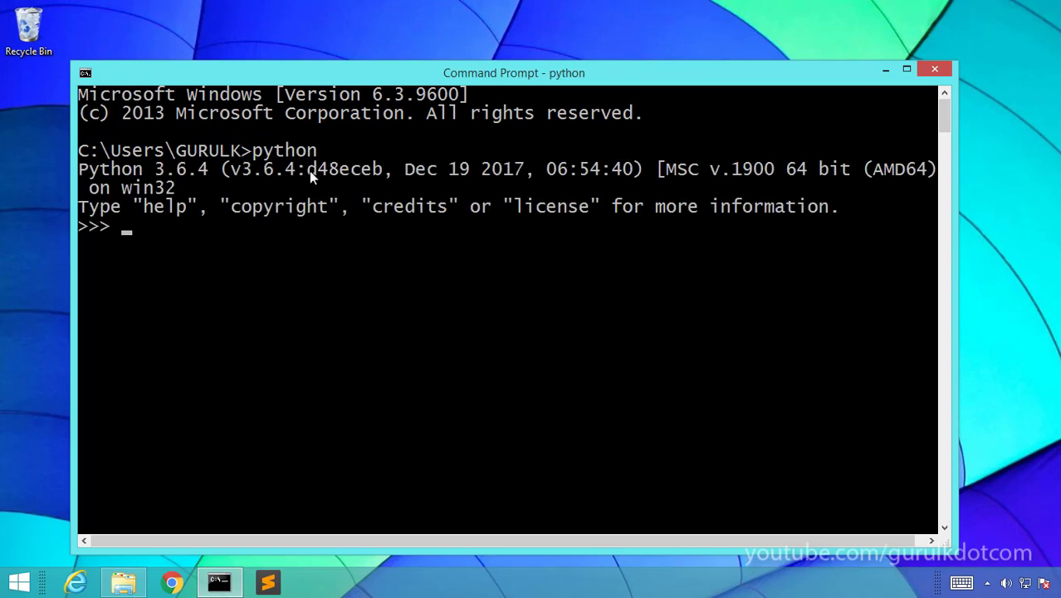
pyautogui.moveTo(417, 83); pyautogui.dragTo(417, 110)
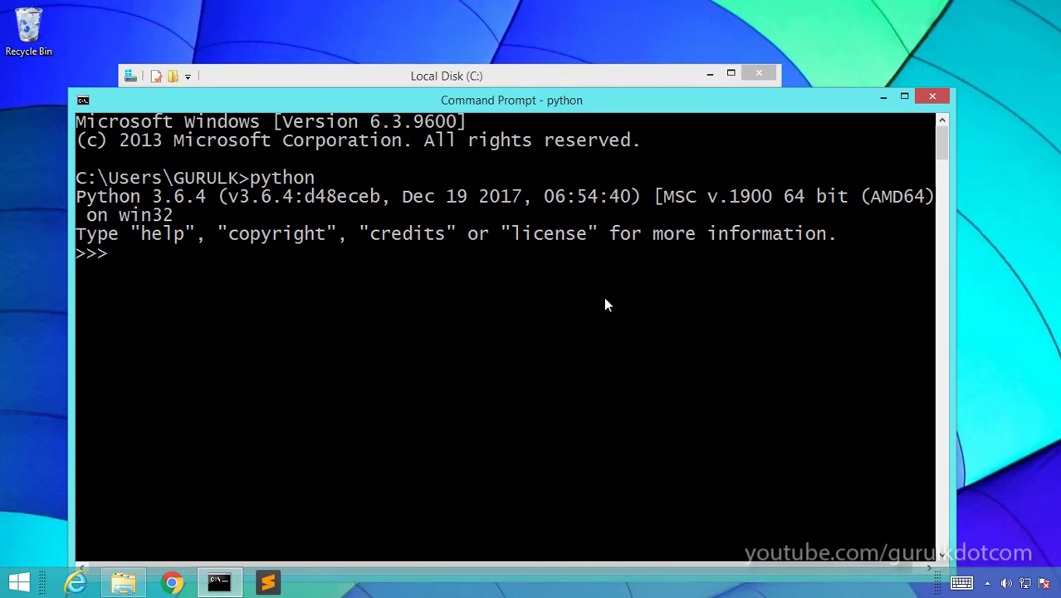
pyautogui.write('exit()')
pyautogui.press('Return')
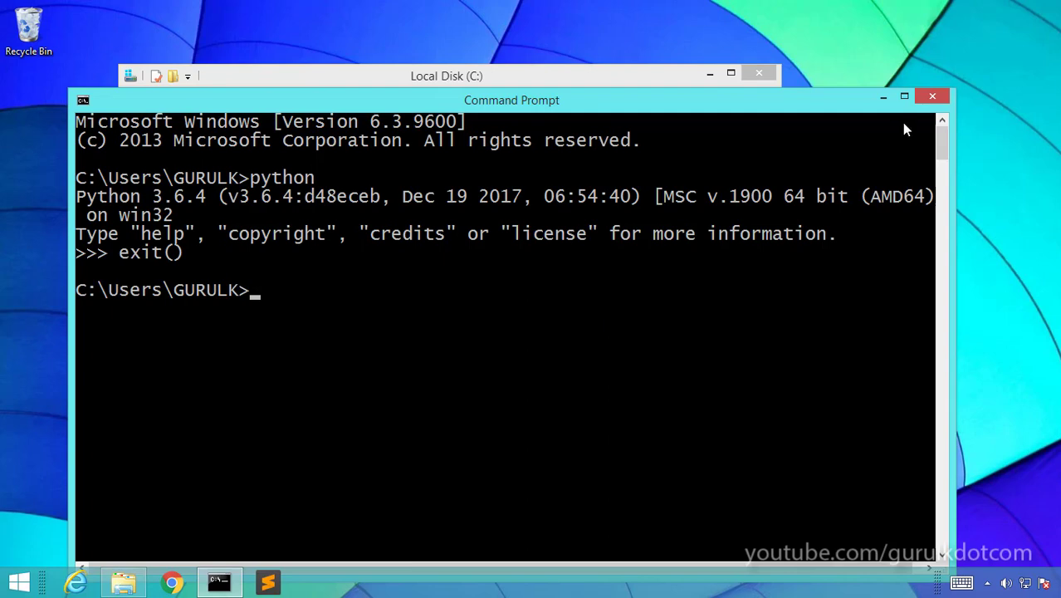
pyautogui.click(943, 100)
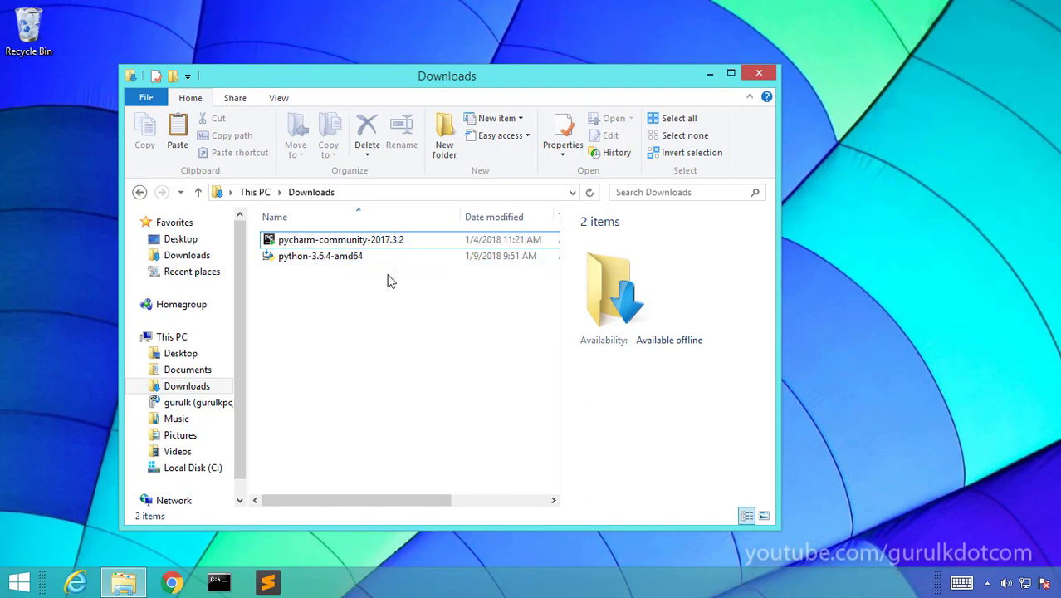
# Run pycharm-community-2017.3.2 from the Downloads folder as administrator and allow it to make changes
pyautogui.click(346, 243)
pyautogui.rightClick(346, 243)
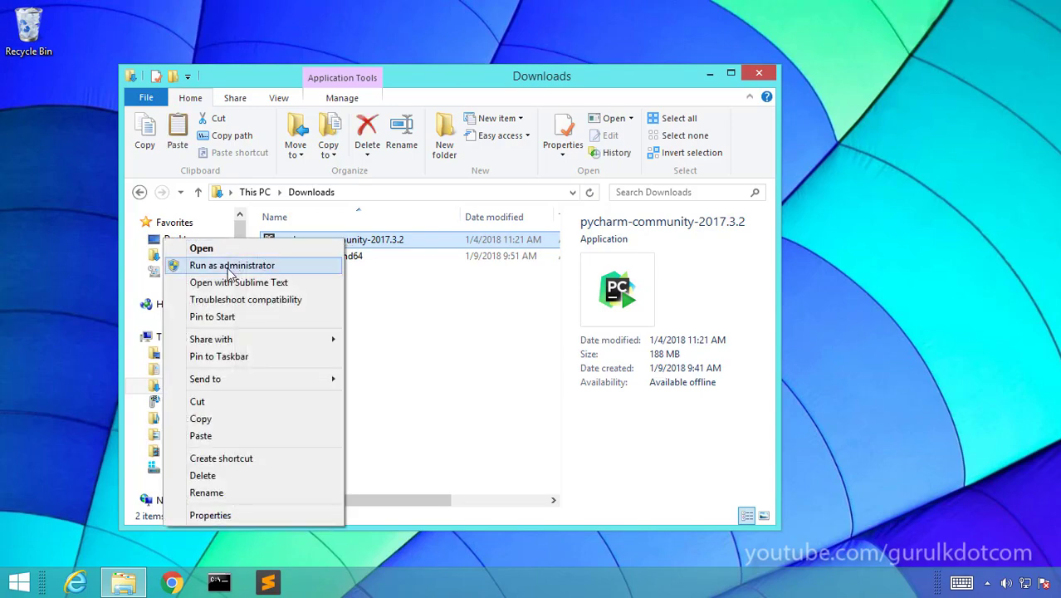
pyautogui.click(230, 267)
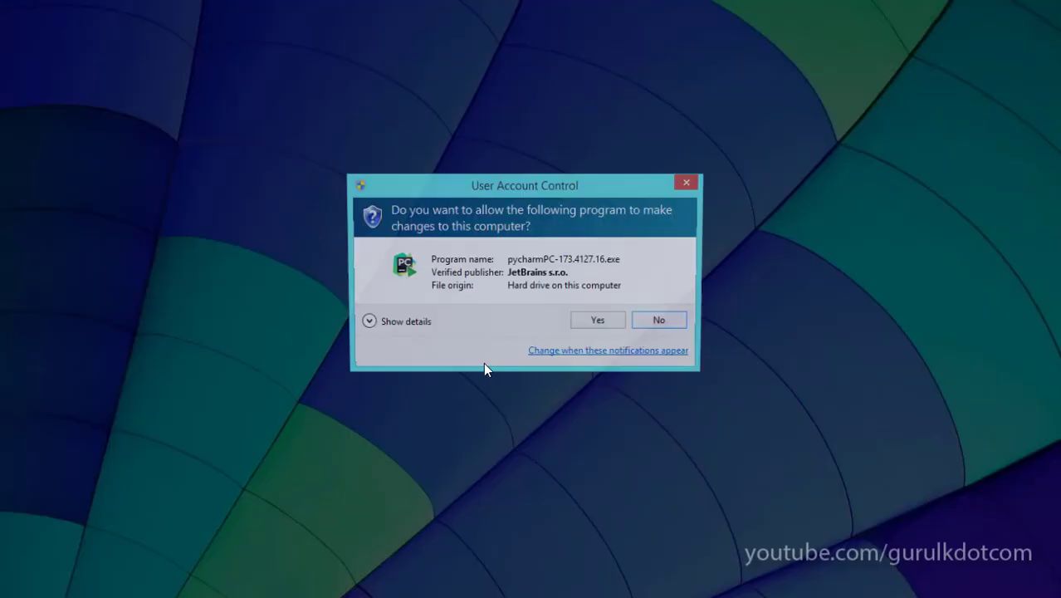
pyautogui.click(599, 322)
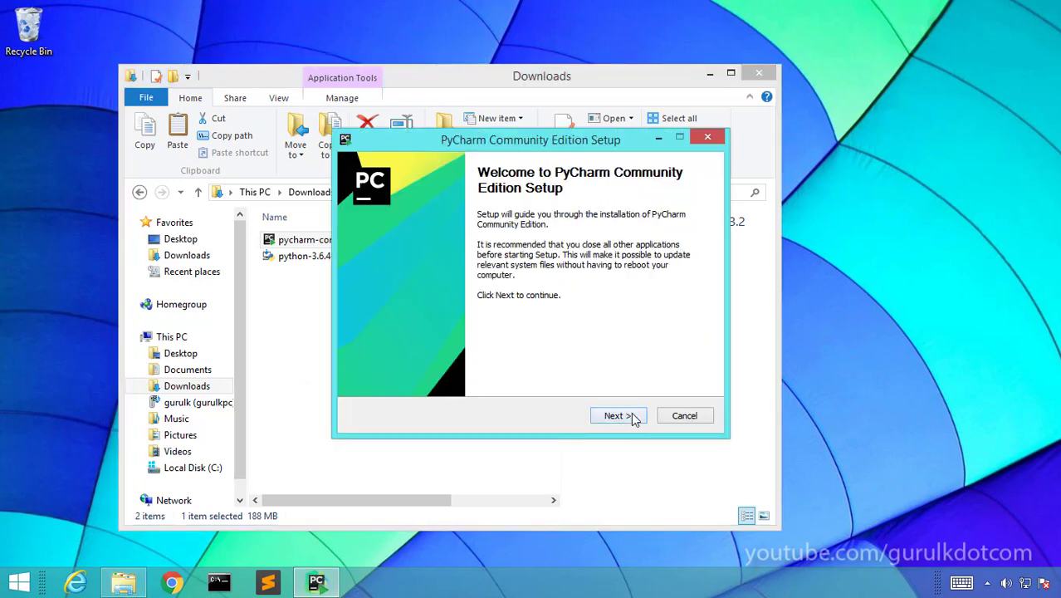
# Start the PyCharm Community Edition setup and accept the default destination folder under C:\Program Files\JetBrains after reviewing its path
pyautogui.click(619, 415)
pyautogui.moveTo(498, 139); pyautogui.dragTo(390, 168)
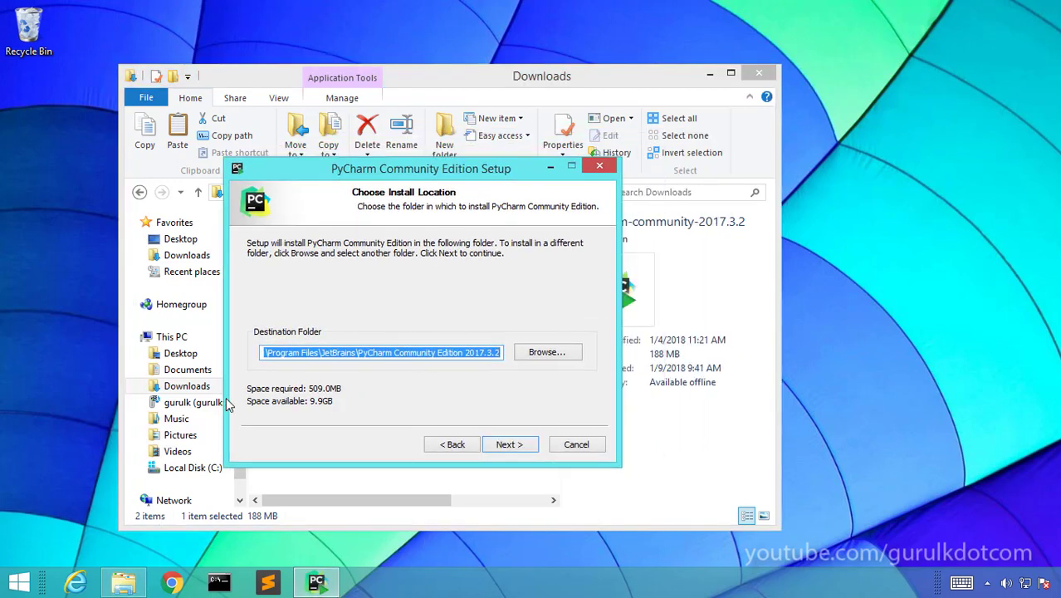
pyautogui.click(320, 362)
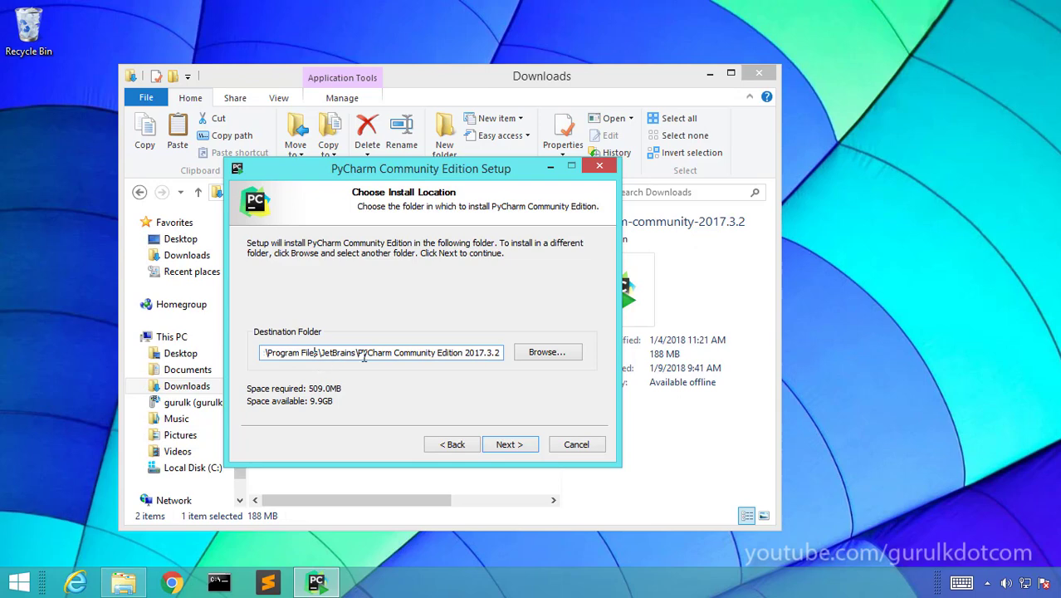
pyautogui.moveTo(354, 361); pyautogui.dragTo(9, 362)
pyautogui.click(412, 359)
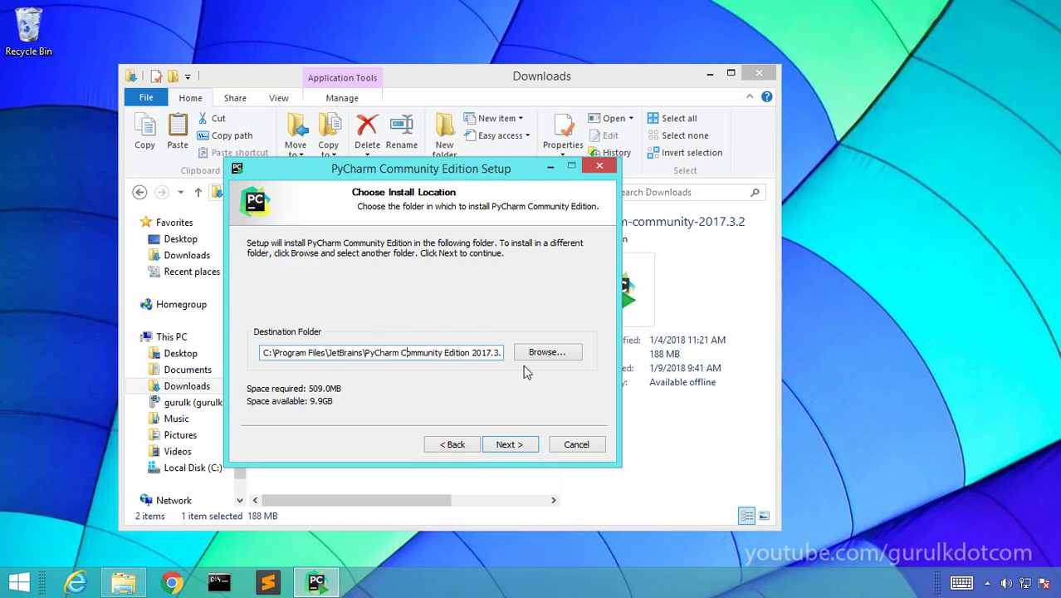
pyautogui.click(521, 447)
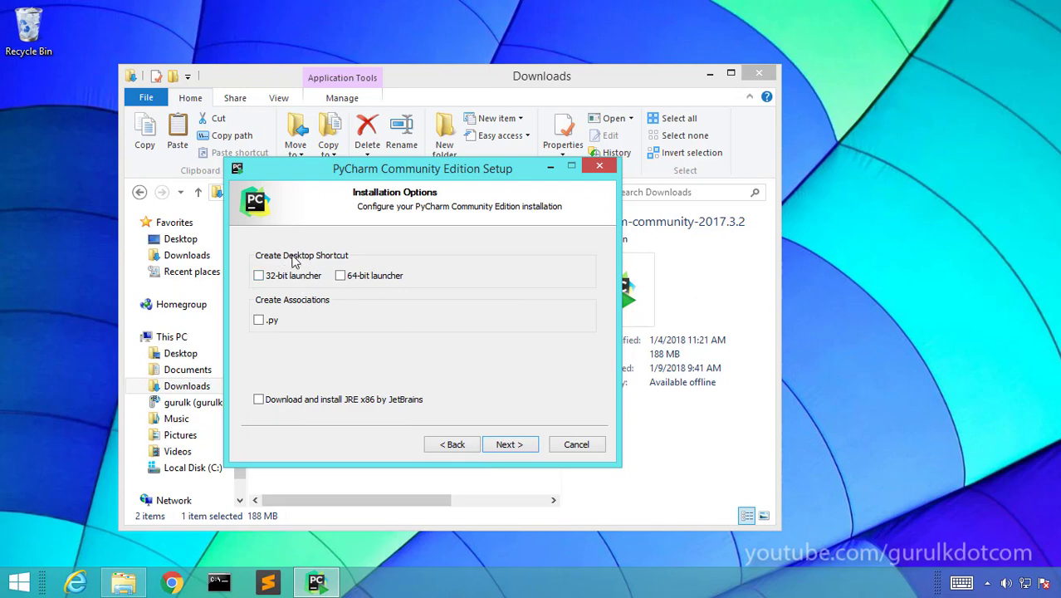
# Choose only the 64-bit launcher desktop shortcut, enable the .py file association and install PyCharm with the default Start Menu folder
pyautogui.click(260, 277)
pyautogui.click(258, 278)
pyautogui.click(340, 276)
pyautogui.click(261, 326)
pyautogui.click(521, 447)
pyautogui.click(513, 446)
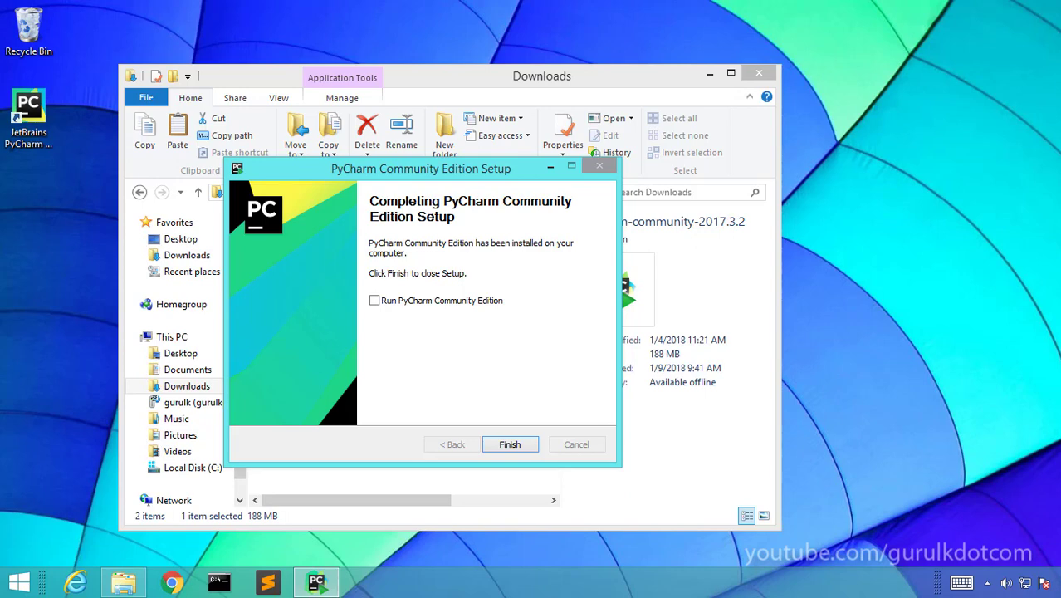
# Finish the PyCharm setup without launching it, close the Downloads window and check the full name of the new desktop shortcut
pyautogui.click(510, 444)
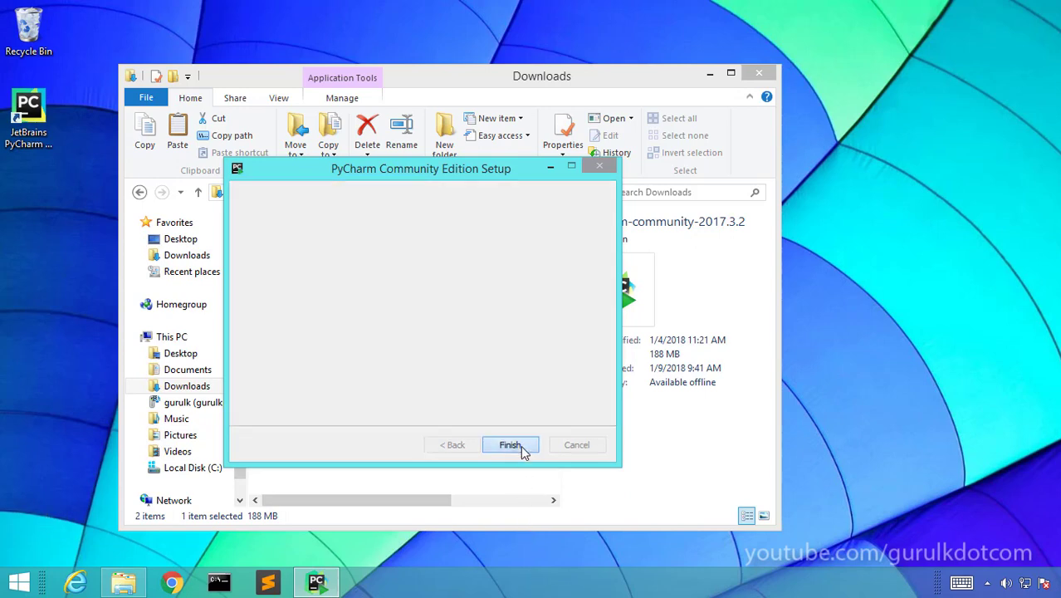
pyautogui.click(758, 73)
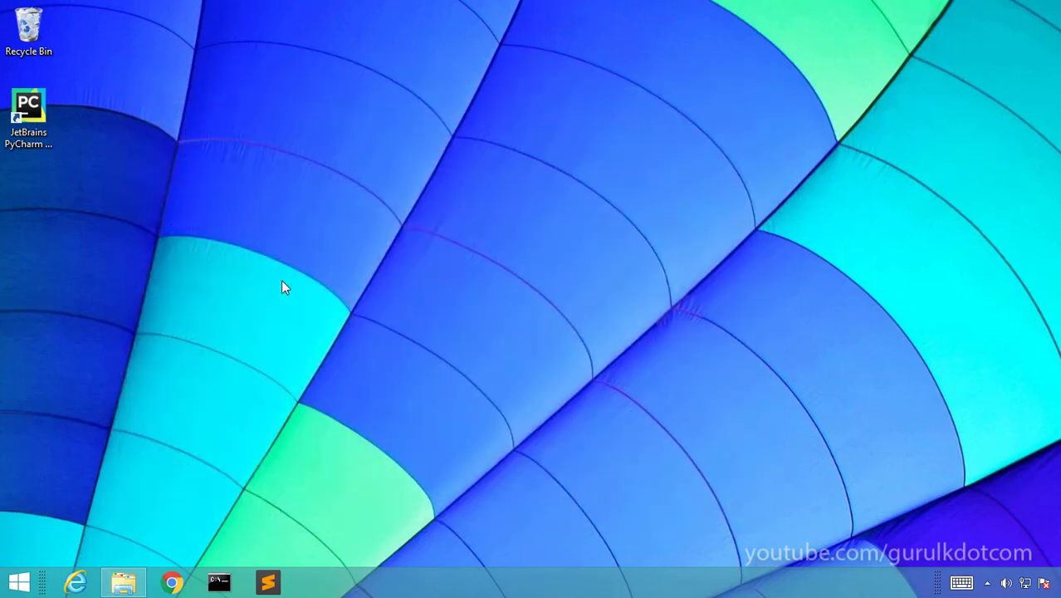
pyautogui.click(24, 125)
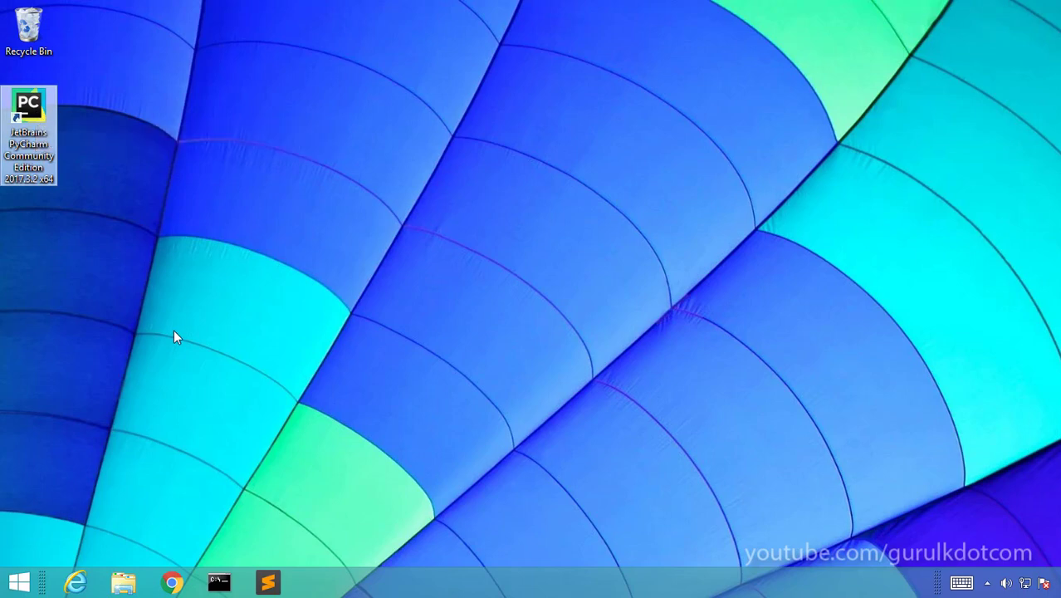
pyautogui.click(198, 335)
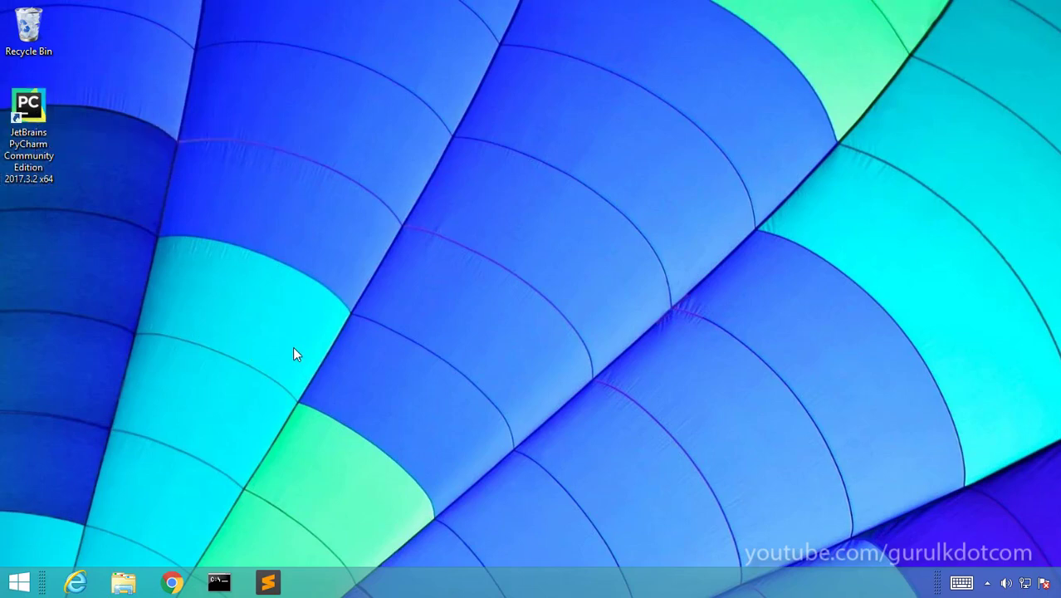